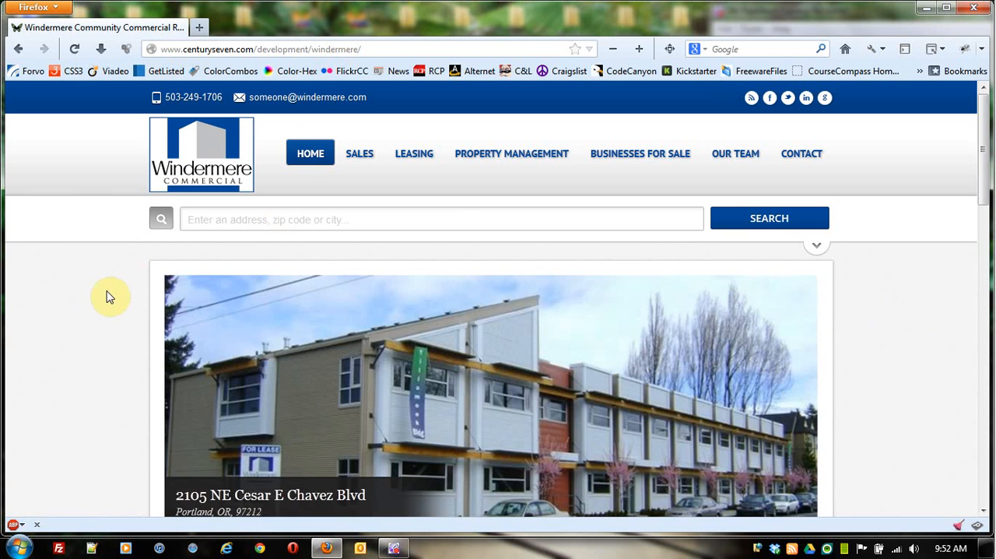
scroll(106, 306, down, 10)
scroll(107, 307, up, 8)
scroll(107, 307, up, 3)
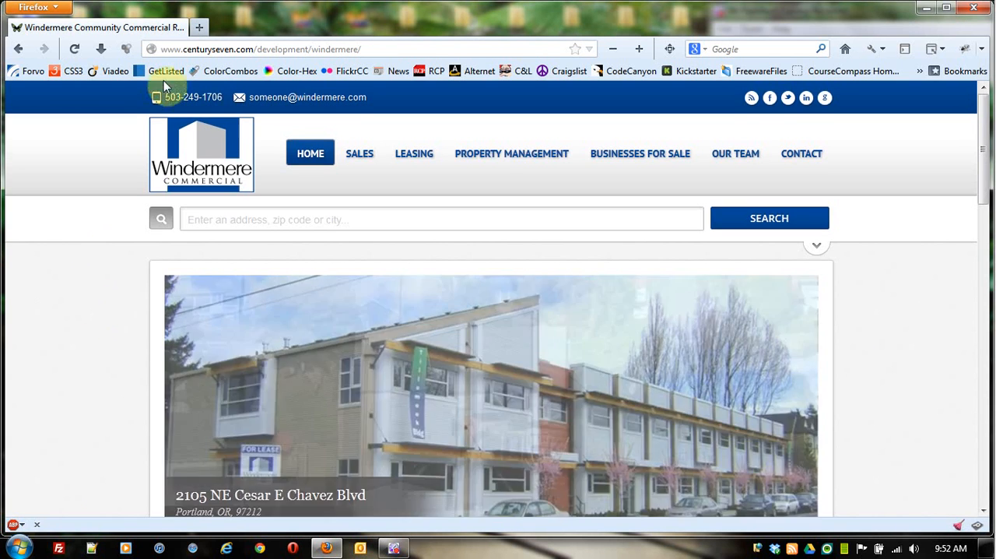
click(392, 48)
click(392, 49)
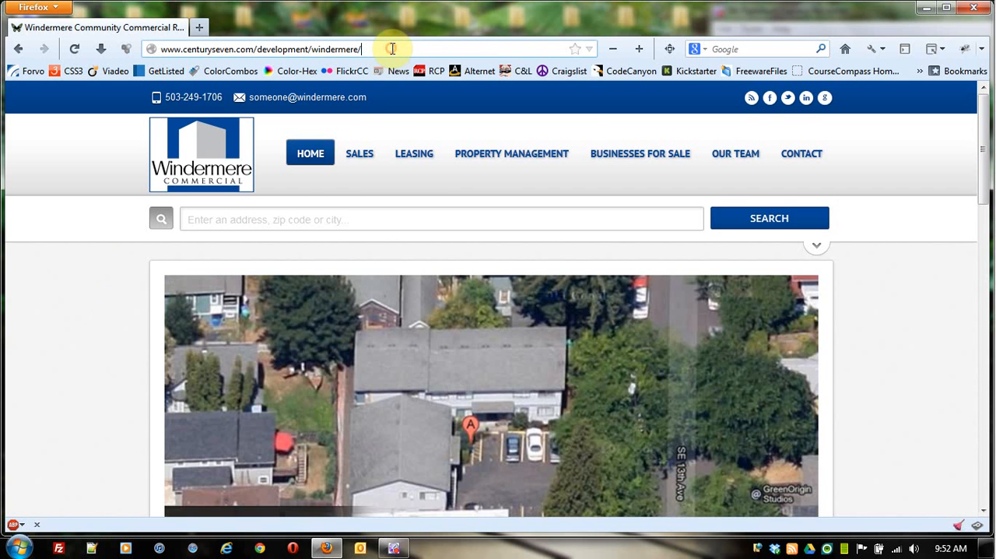
text(wp-a)
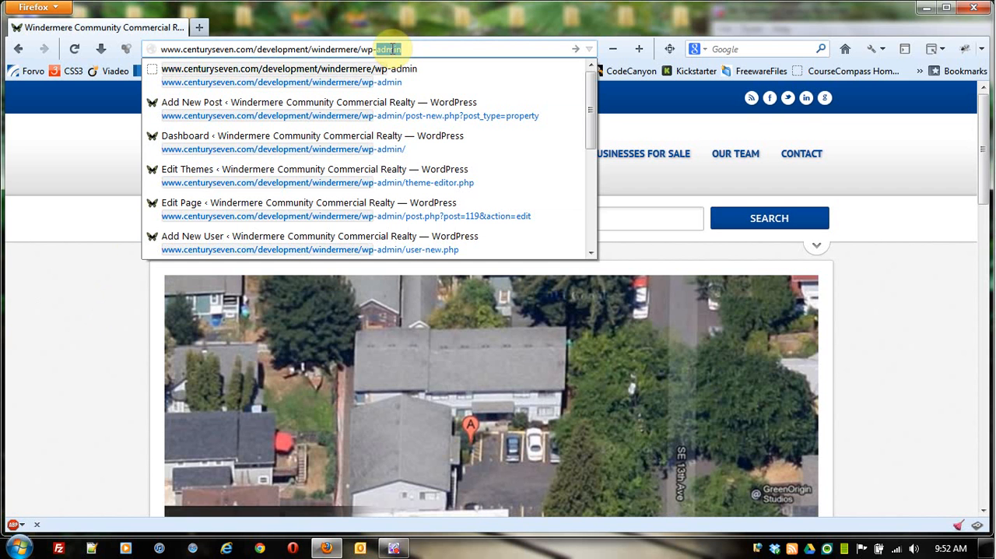
text(dmin)
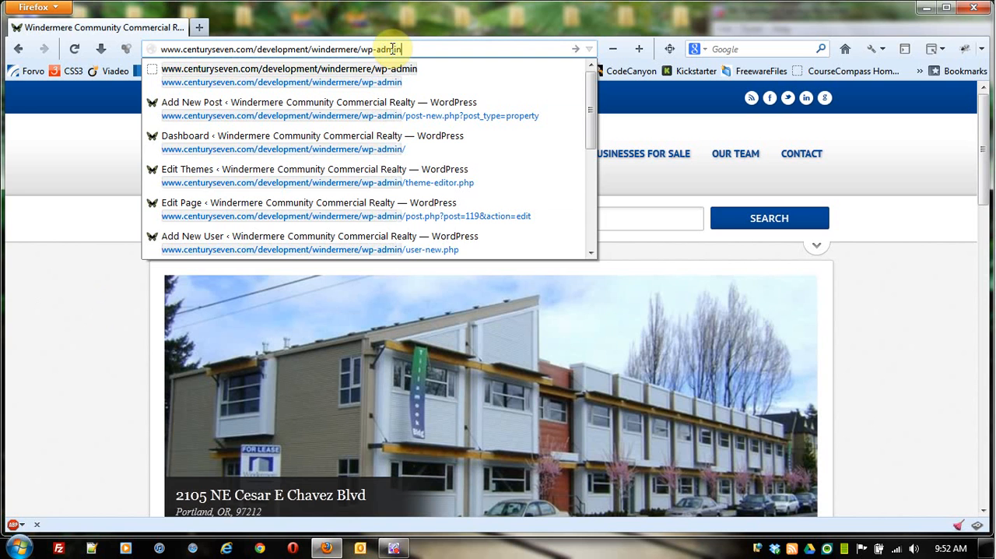
key(Return)
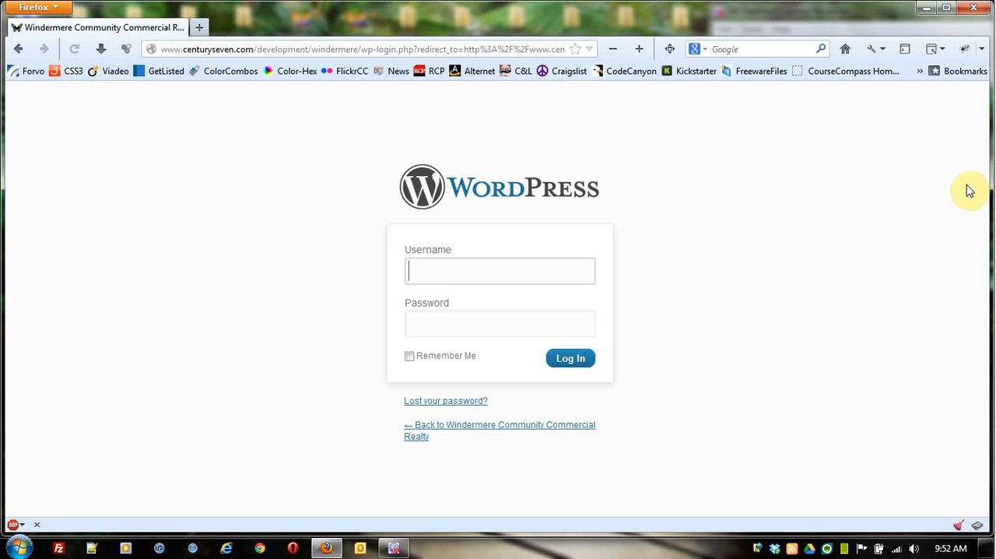
Step: Log in to WordPress as admin with the account password and the Remember Me option enabled
click(421, 270)
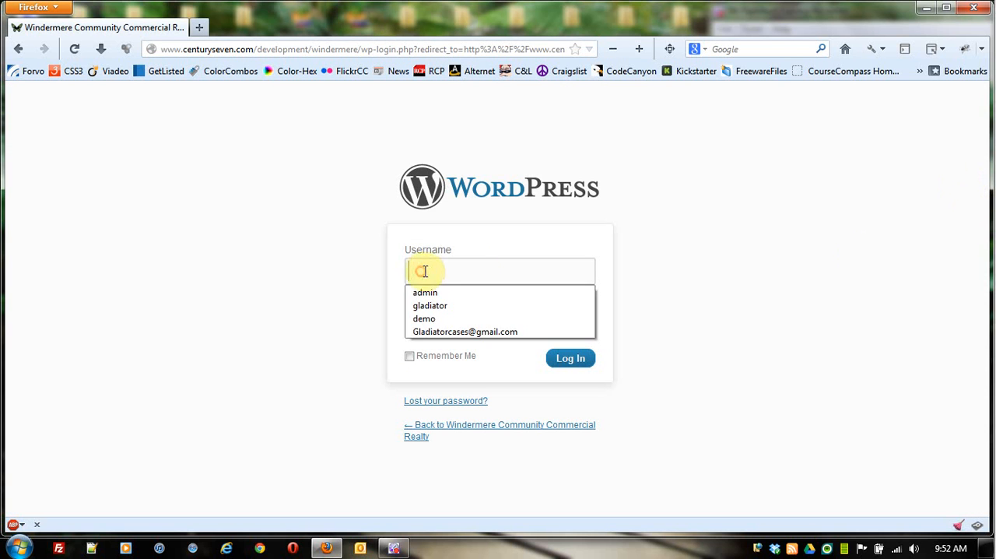
click(529, 293)
click(472, 315)
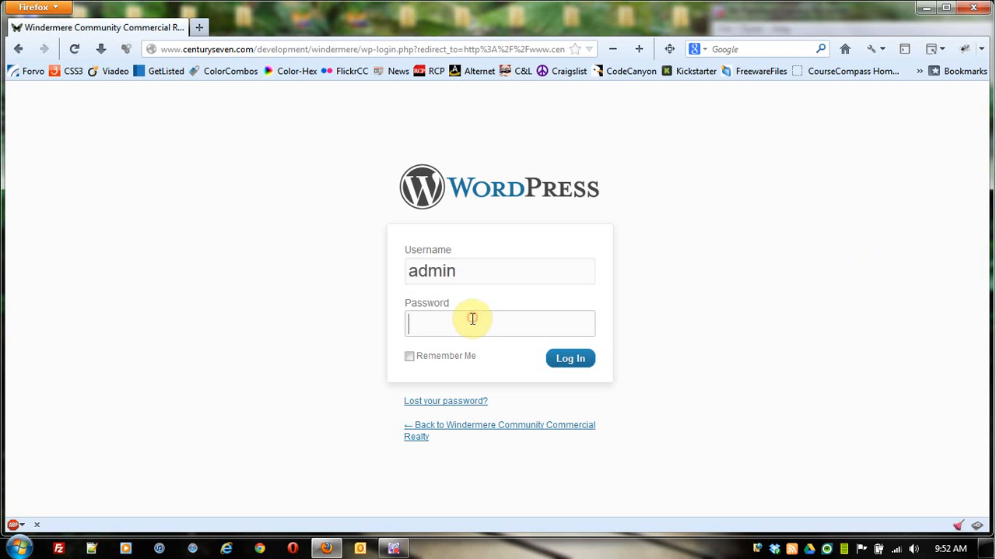
text(••••••••••)
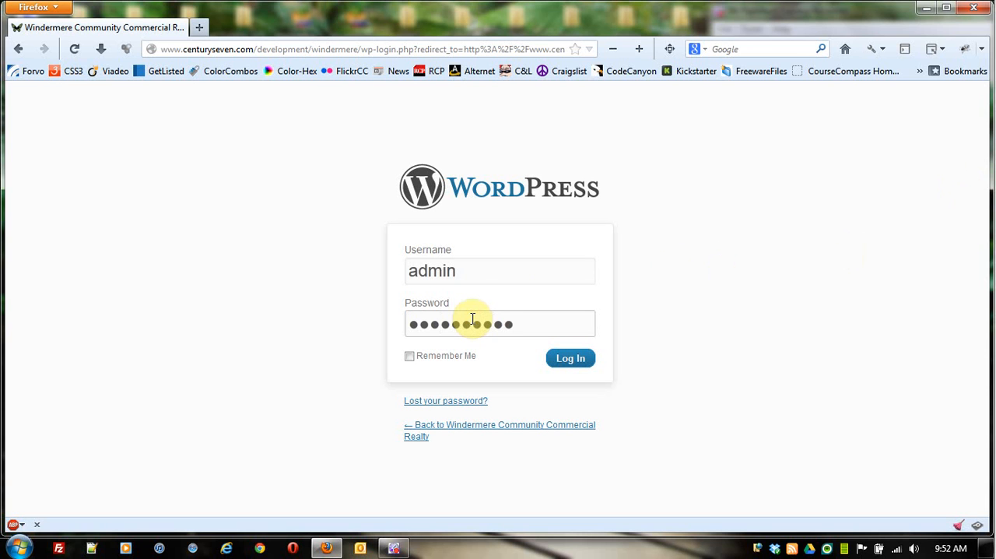
click(409, 356)
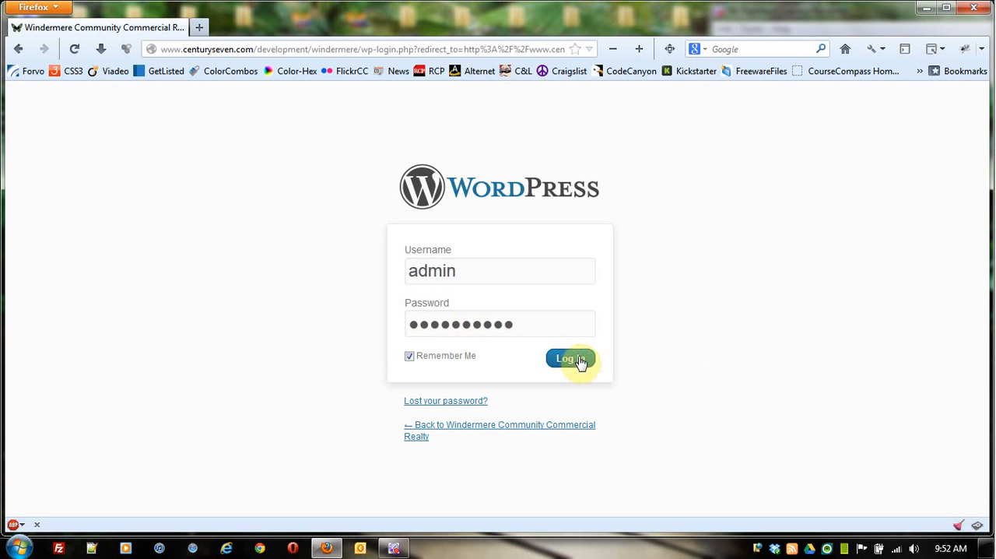
click(567, 362)
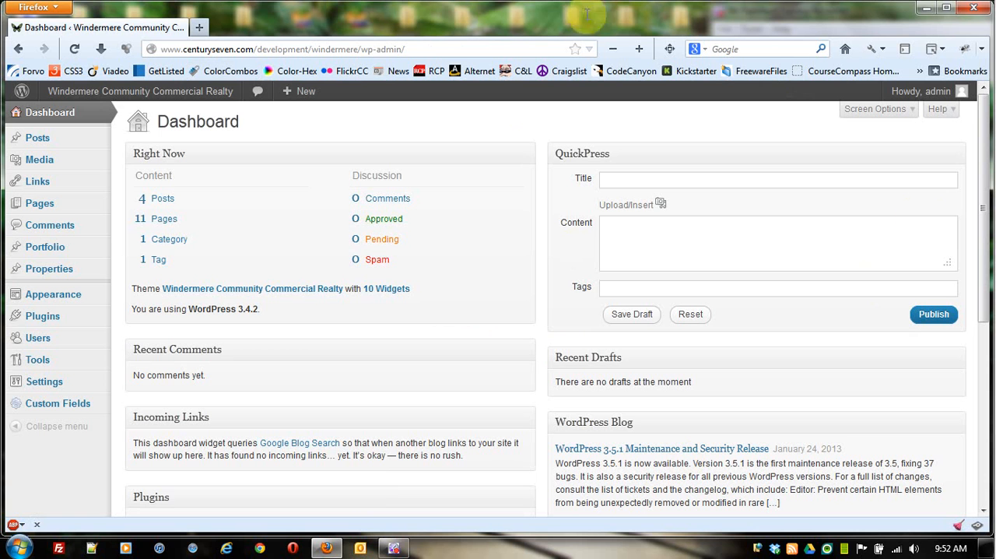
Step: View the public Windermere site, return to the admin dashboard and look over its widgets
click(138, 92)
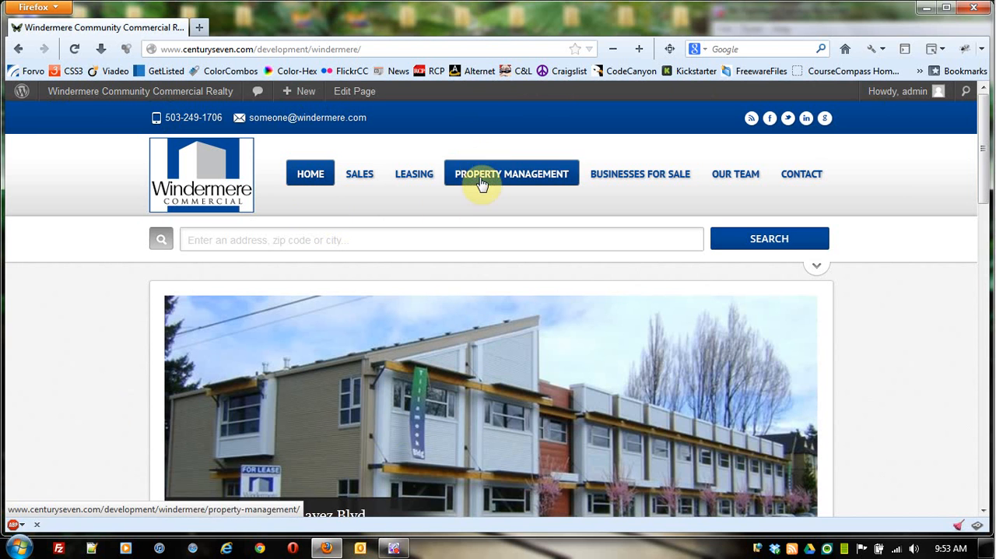
click(194, 92)
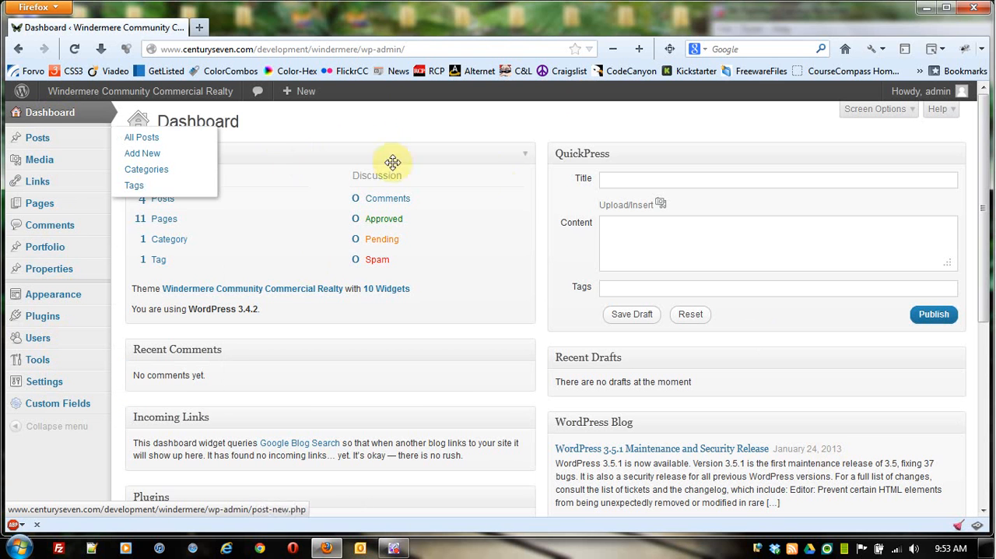
scroll(547, 240, down, 5)
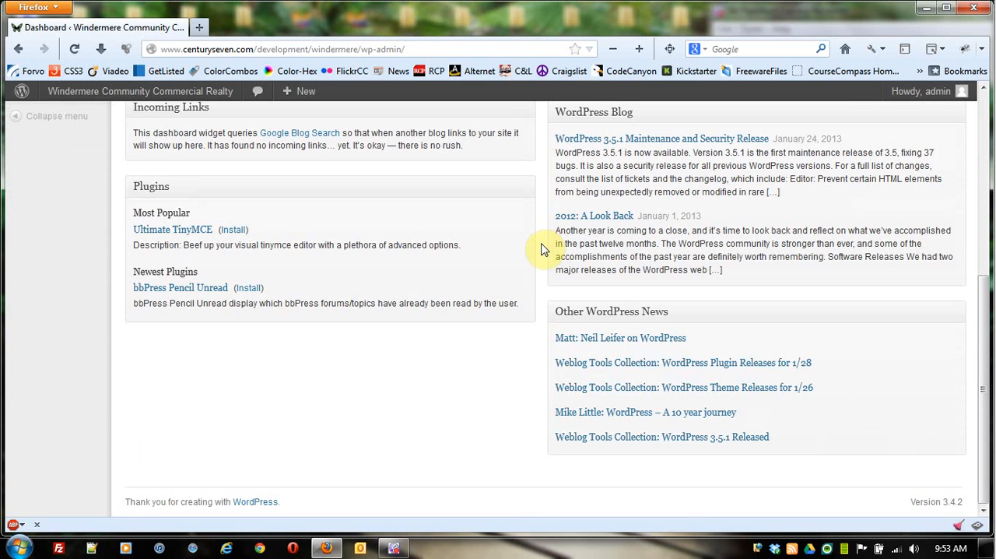
scroll(543, 250, up, 5)
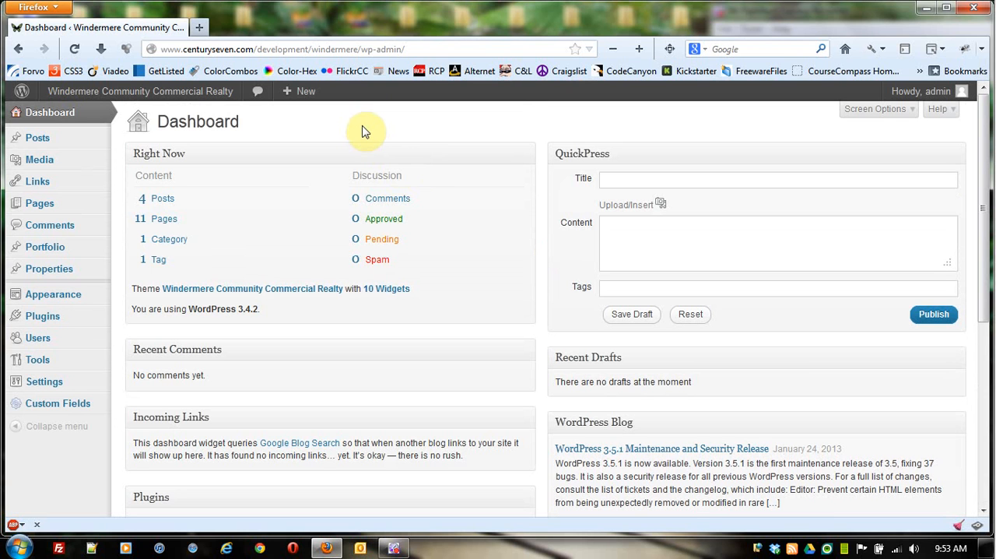
Step: Open the 13th Ave Apartments listing for editing from the second page of the Properties list
mouse_move(56, 270)
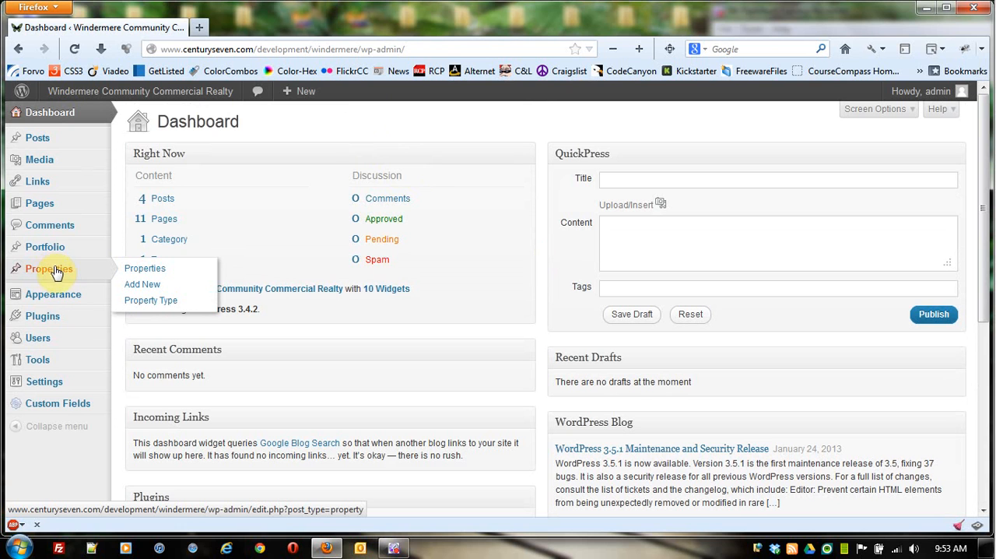
mouse_move(38, 252)
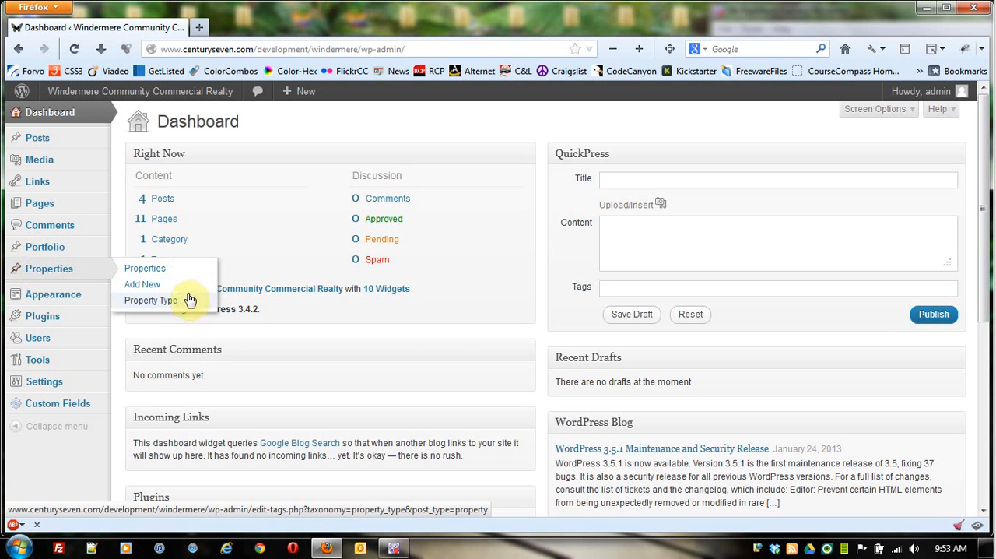
click(187, 269)
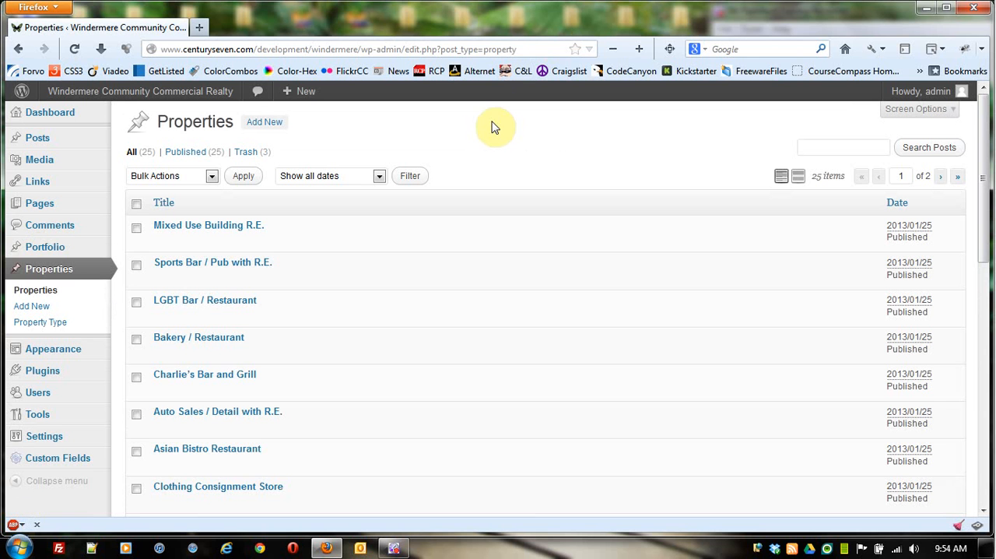
scroll(536, 152, down, 8)
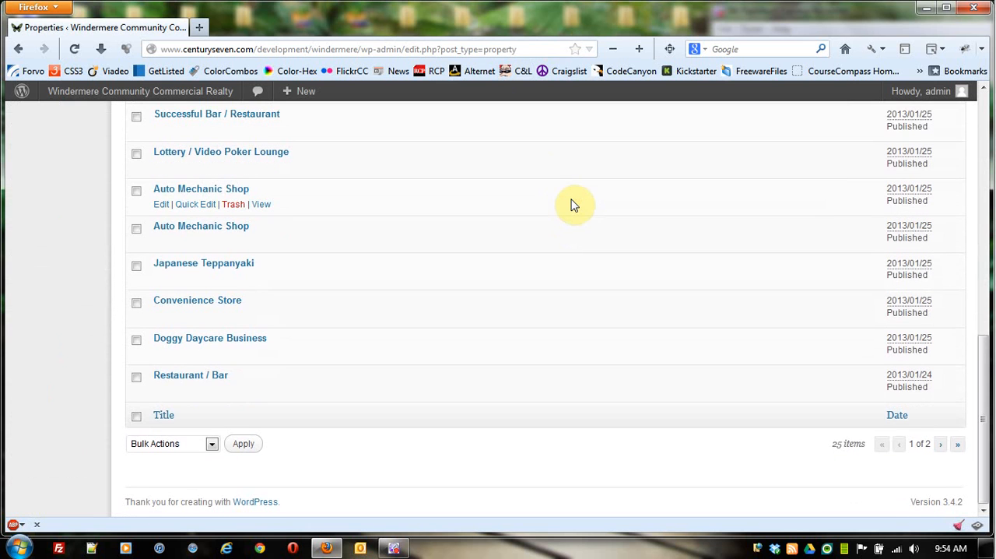
scroll(574, 205, up, 8)
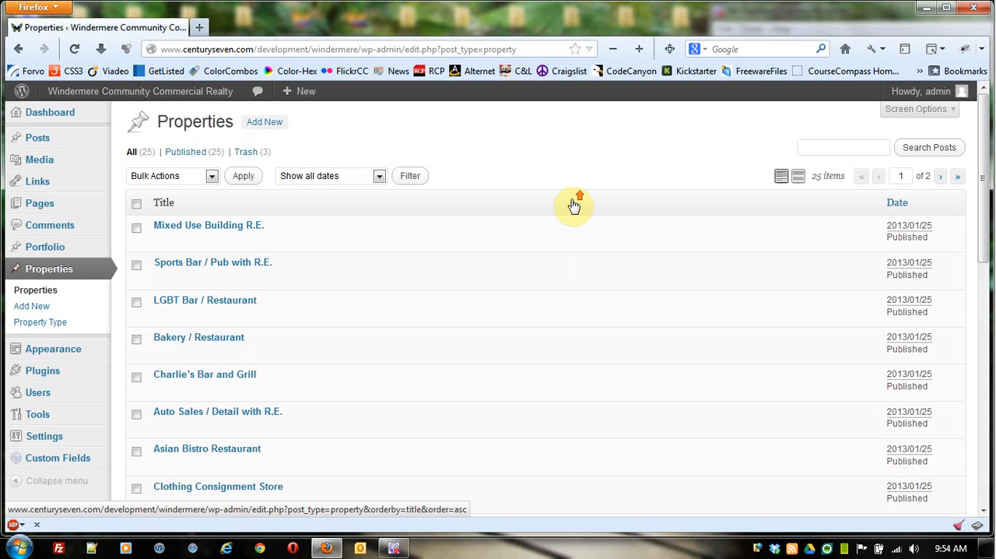
click(940, 176)
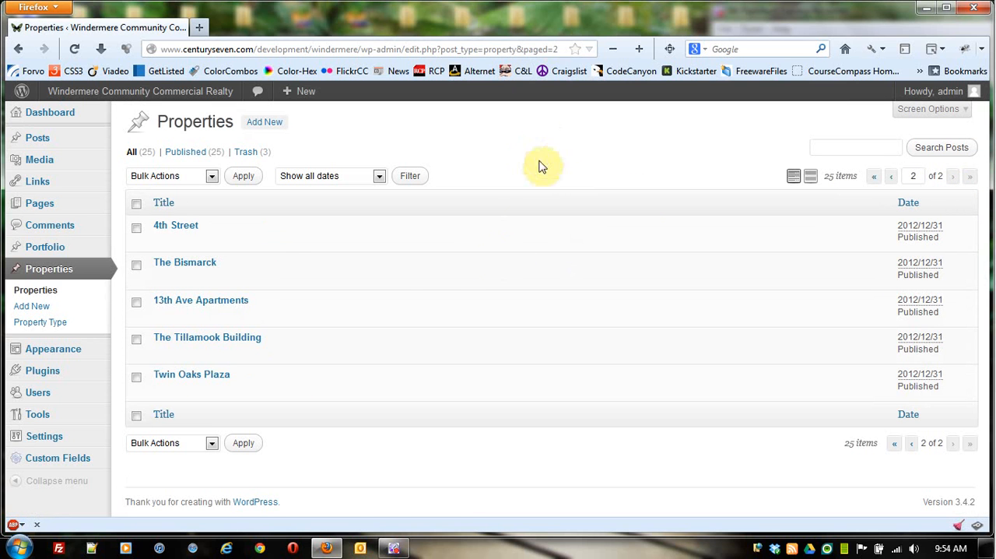
click(176, 302)
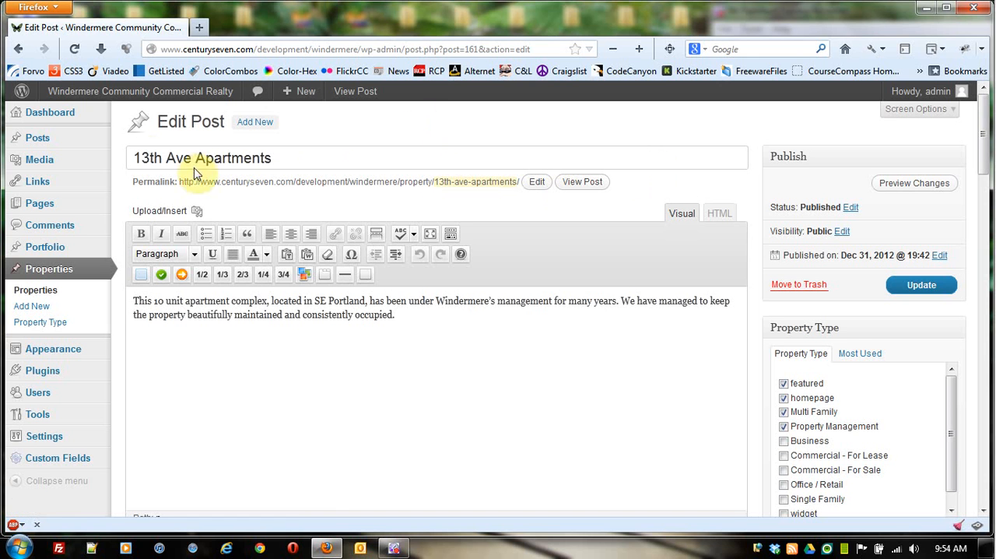
Step: Examine the listing's description text and its full set of Property Type categories
scroll(545, 210, down, 2)
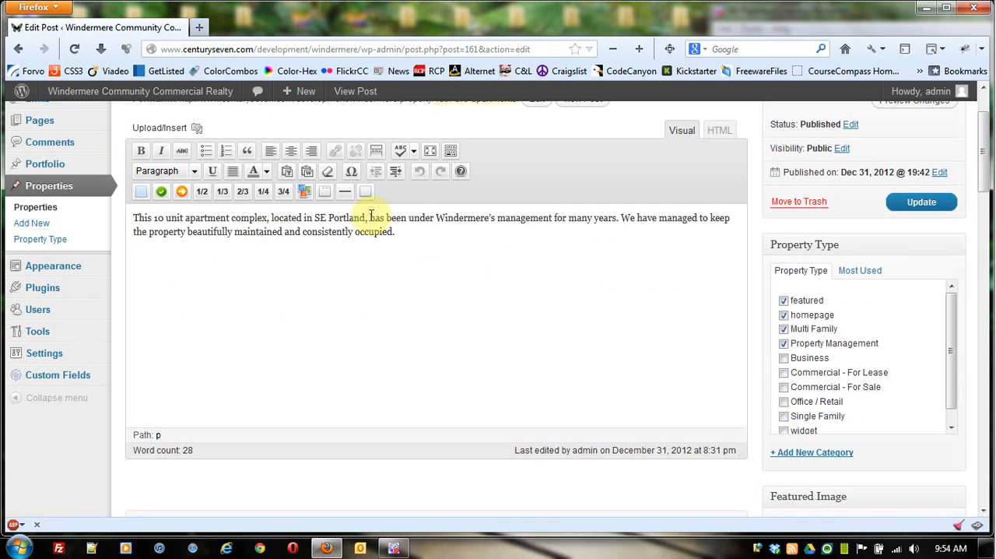
click(456, 244)
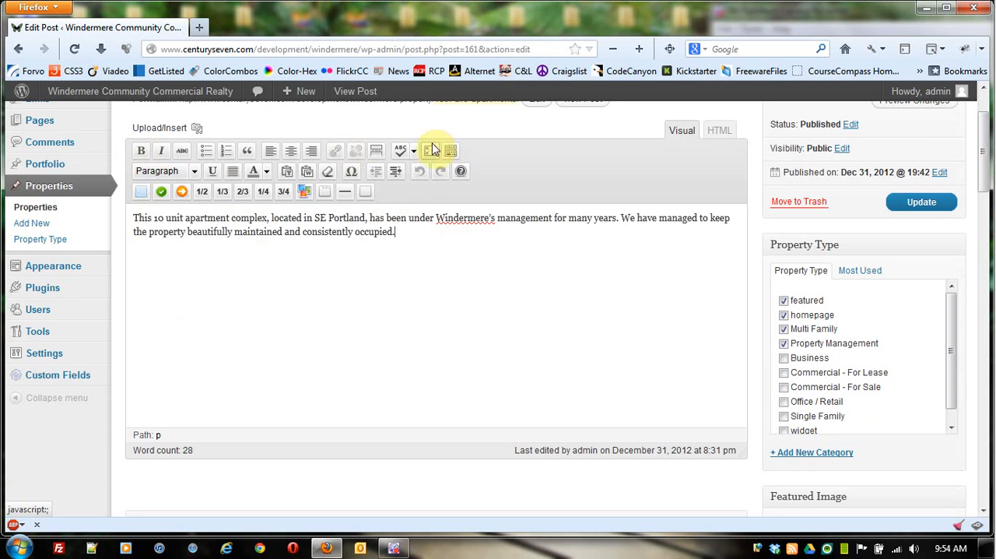
scroll(674, 197, down, 1)
scroll(674, 197, down, 1)
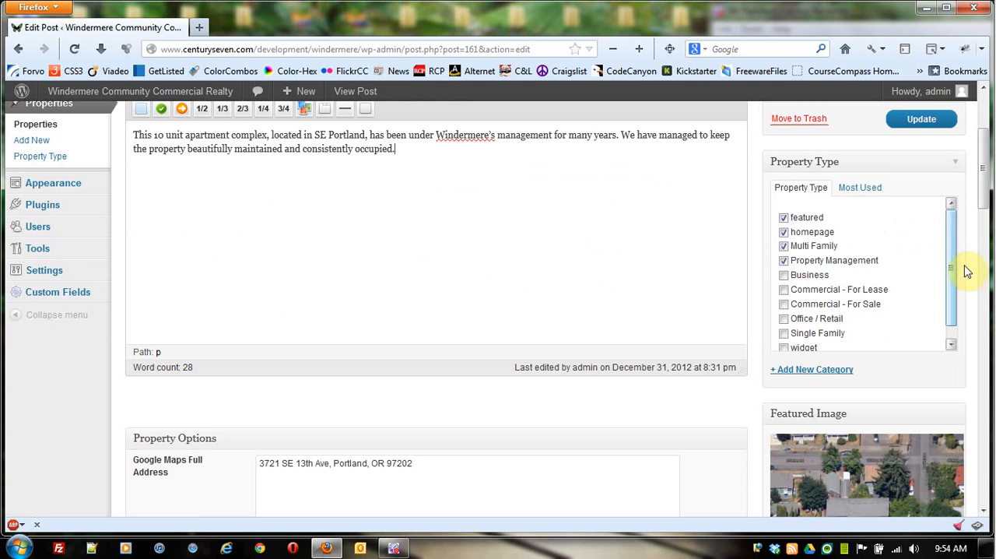
drag(953, 269, 960, 244)
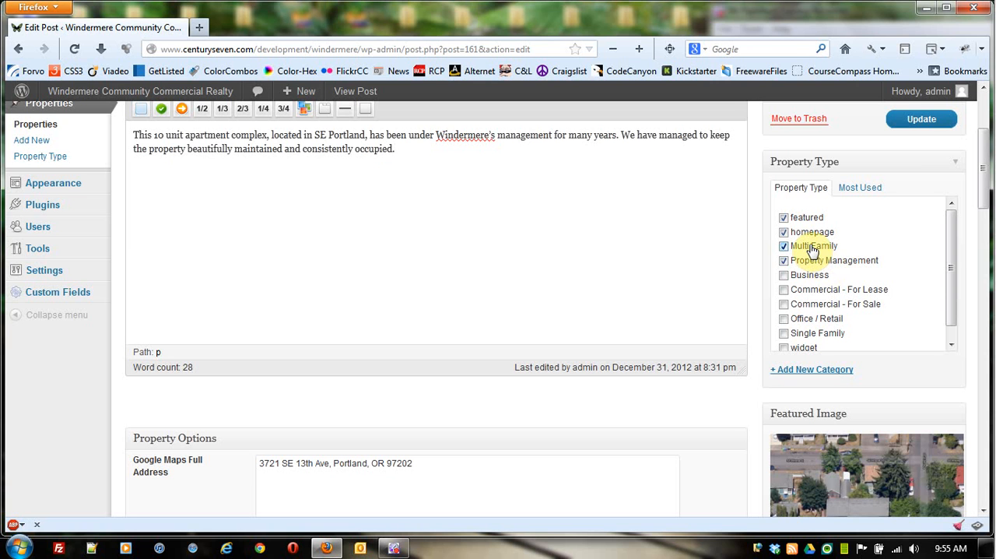
scroll(897, 288, down, 1)
mouse_move(950, 295)
mouse_down()
mouse_move(952, 240)
mouse_move(950, 297)
mouse_up()
scroll(522, 286, down, 2)
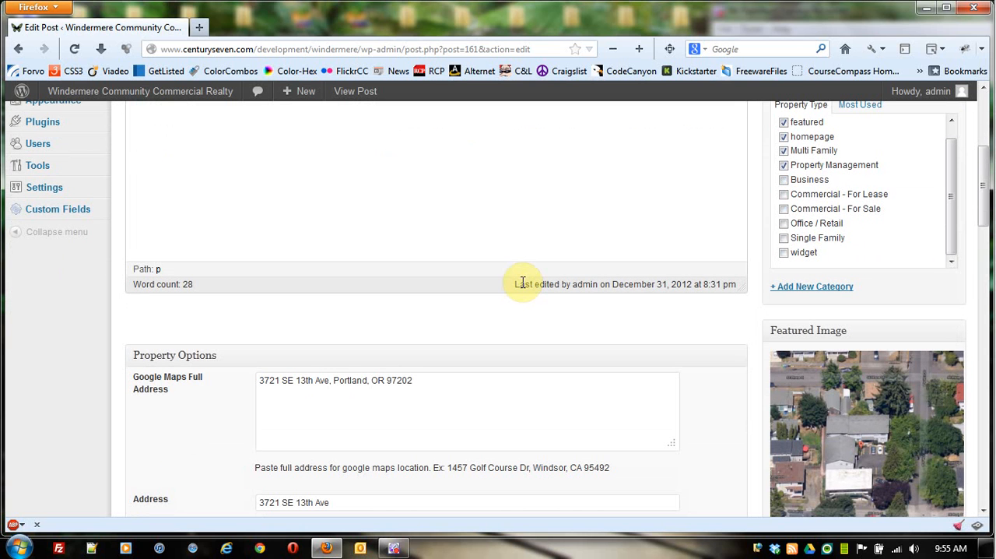
Step: Examine the Google Maps full address, street address, city, state and zip code fields in Property Options
scroll(528, 207, down, 4)
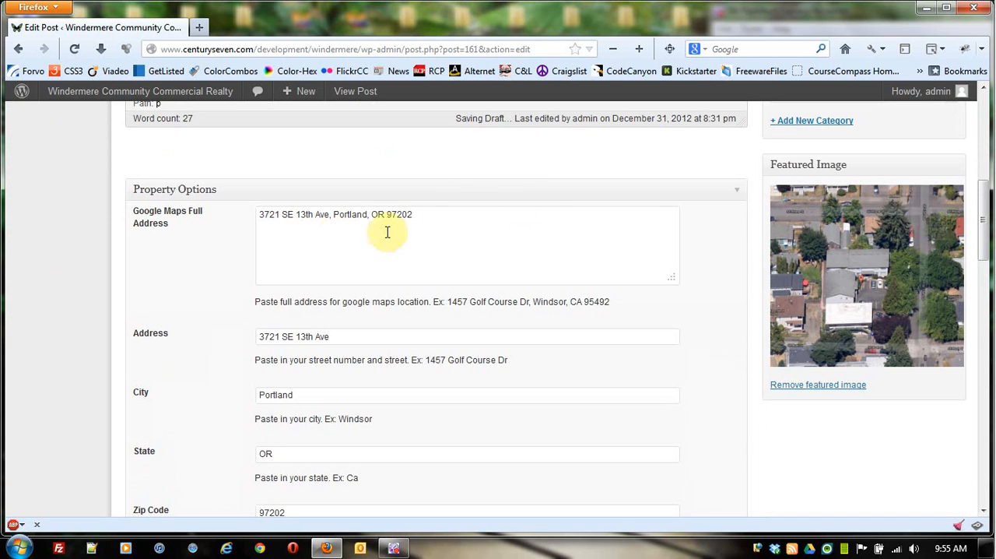
click(413, 218)
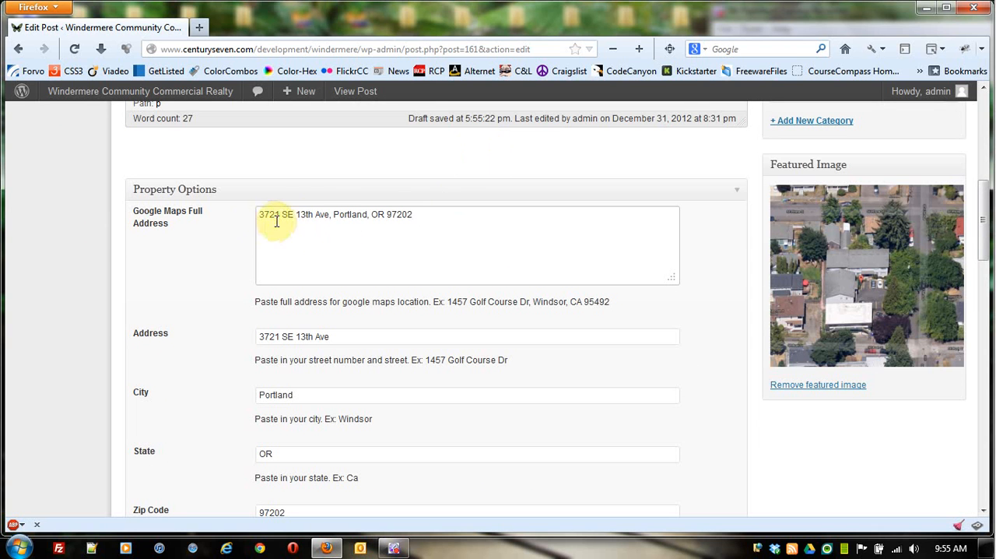
click(330, 214)
text(, Portland, OR 97202)
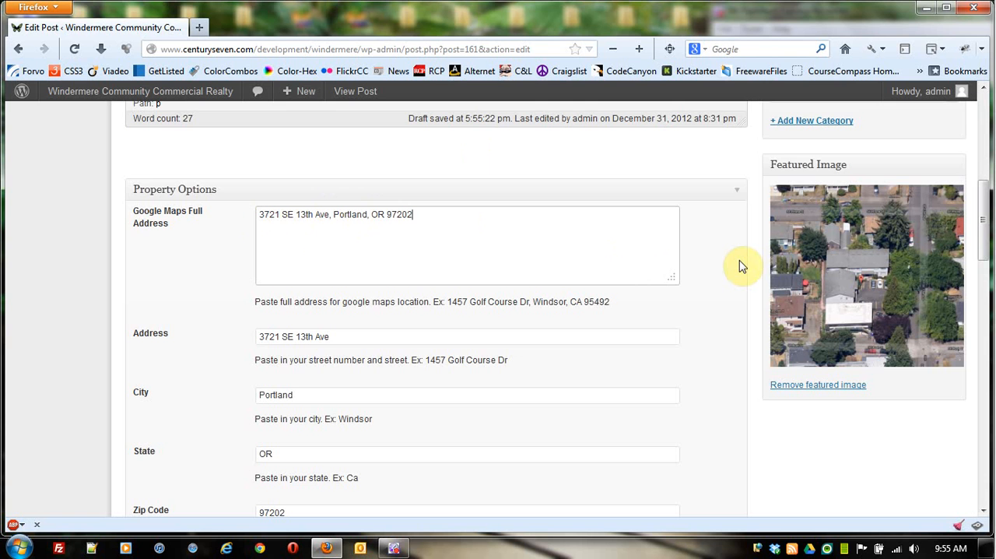
scroll(726, 251, down, 2)
click(373, 254)
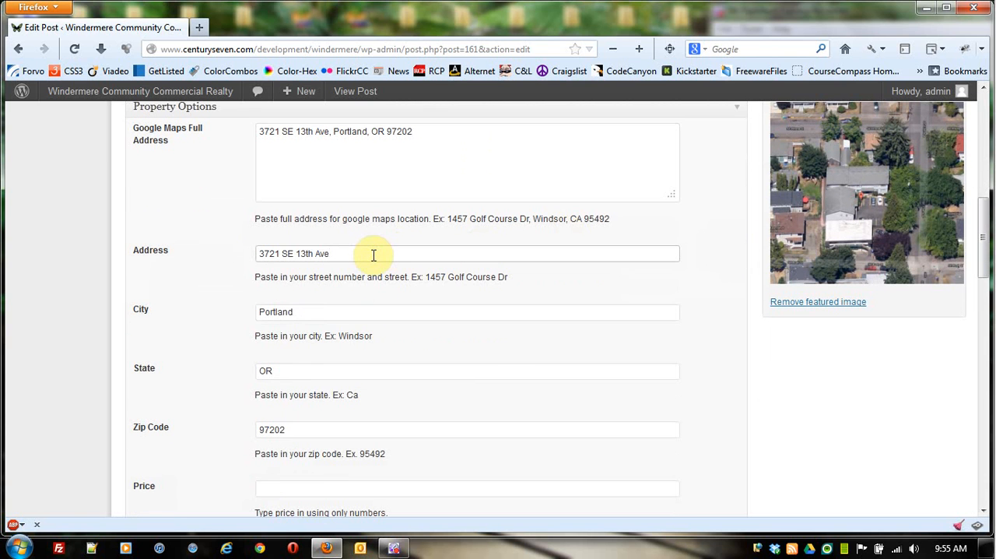
click(332, 309)
click(337, 372)
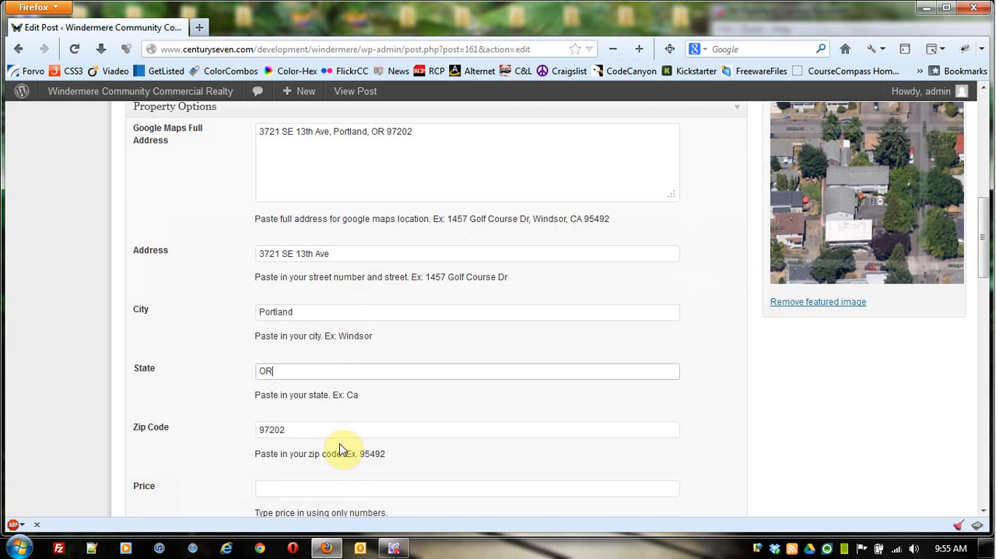
click(344, 430)
scroll(515, 387, up, 2)
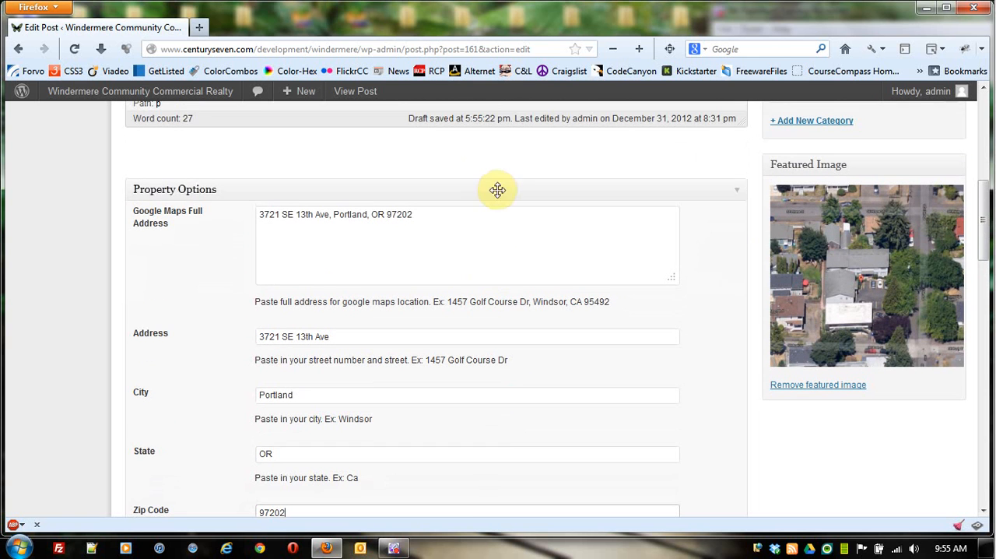
Step: Examine the Price field and the available Property Status choices in the listing's Property Options
scroll(211, 292, down, 1)
scroll(216, 317, down, 1)
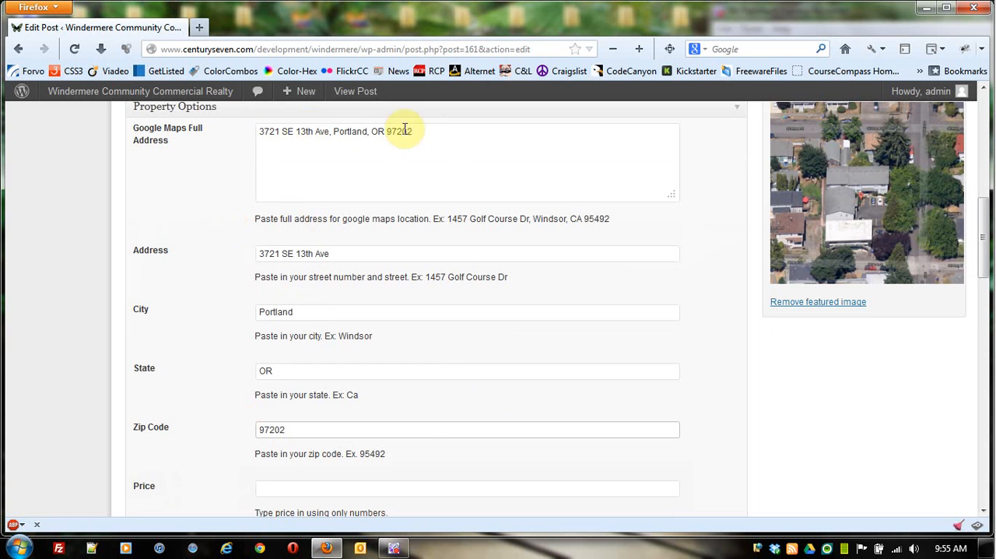
scroll(687, 283, down, 5)
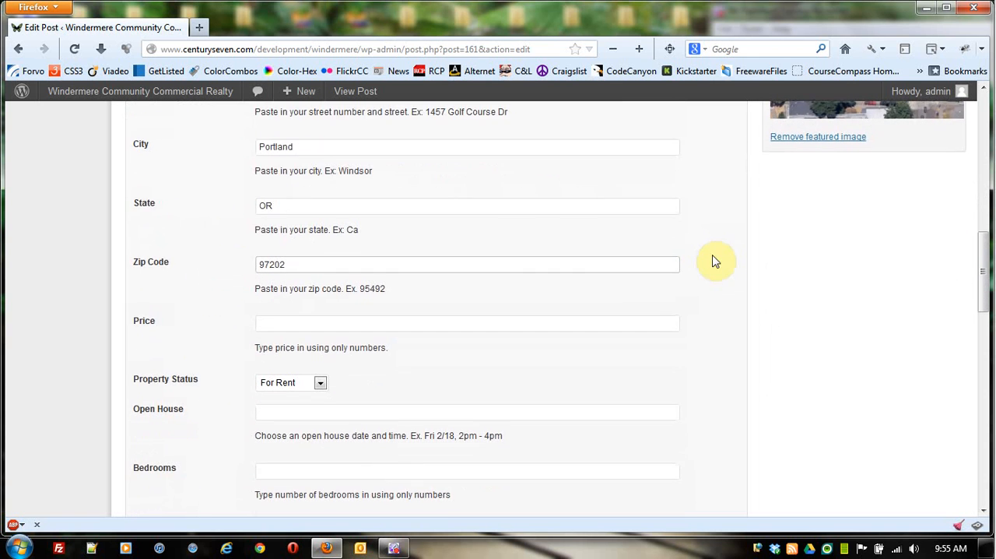
click(322, 301)
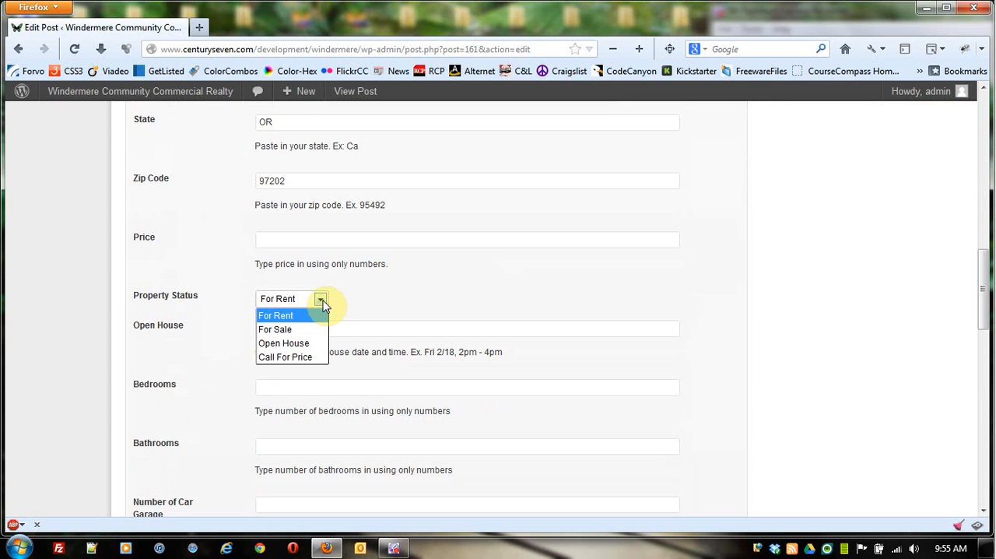
click(321, 301)
click(321, 301)
click(322, 301)
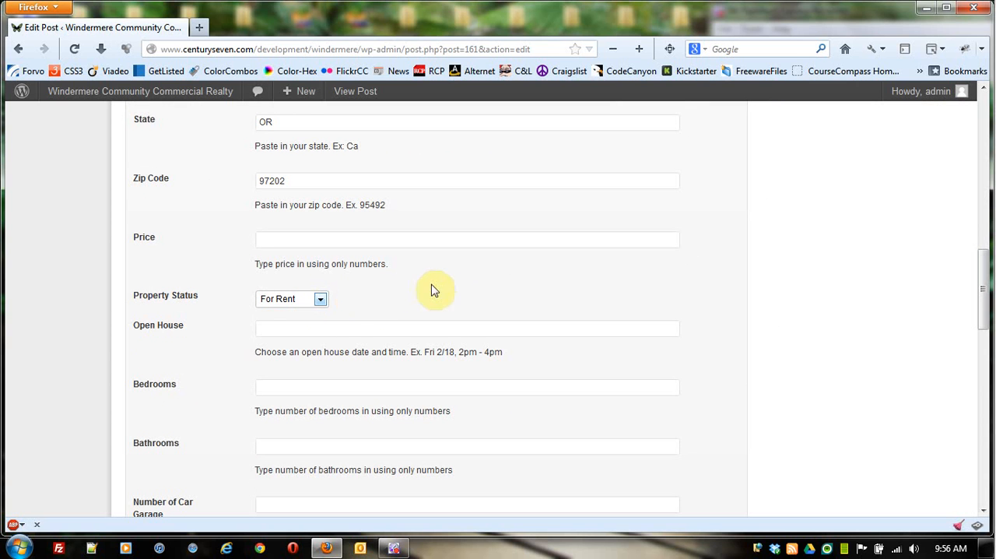
click(421, 241)
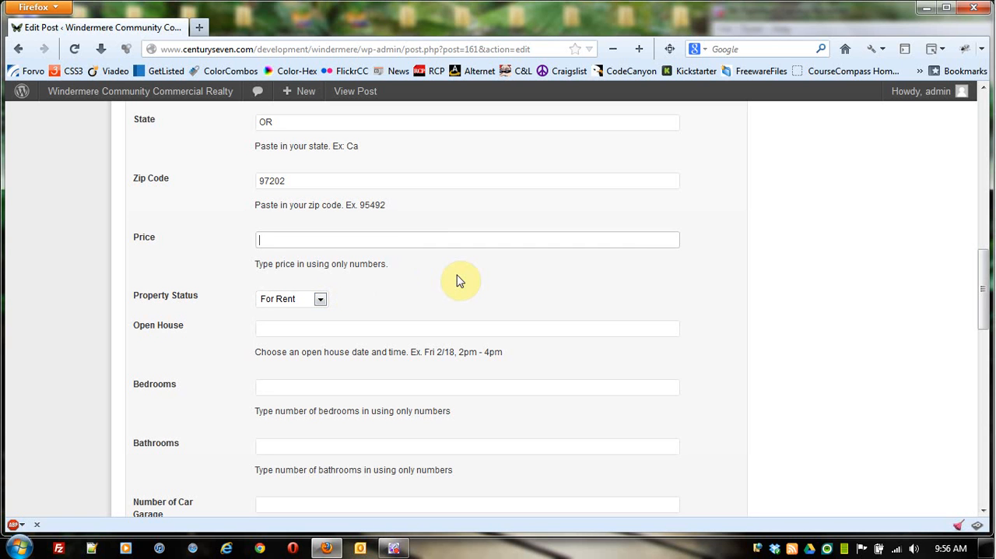
Step: Examine the Open House field and the example date and time format given beneath it
scroll(684, 283, up, 7)
scroll(682, 302, down, 1)
scroll(685, 305, down, 10)
click(317, 252)
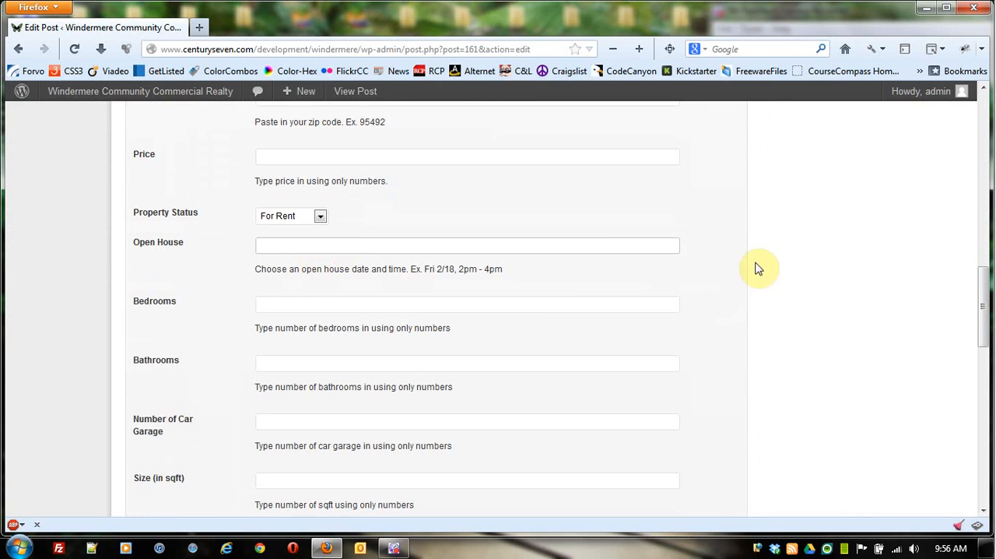
drag(426, 268, 507, 271)
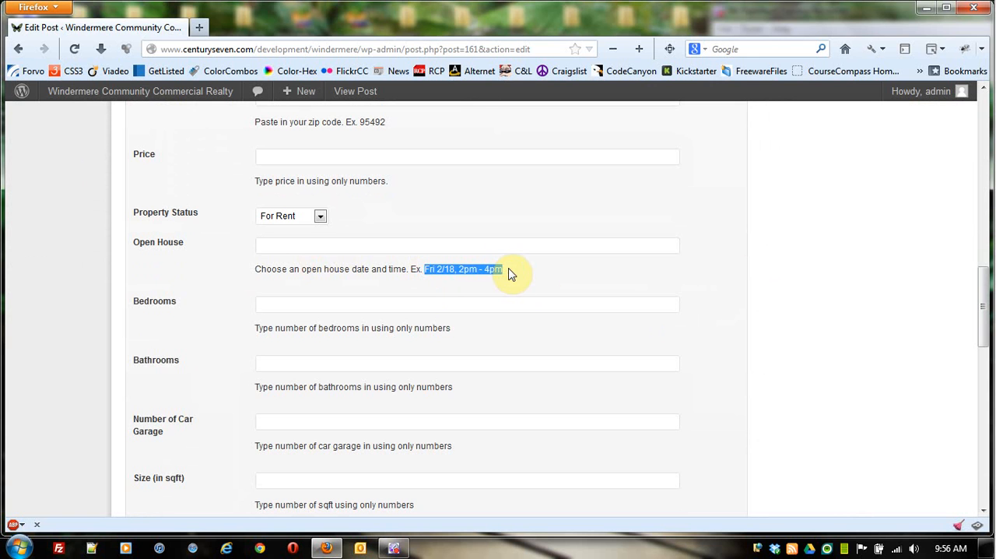
click(545, 280)
Step: Examine the bedrooms, bathrooms, car garage, size, lot and year built fields in Property Options
scroll(548, 280, down, 1)
scroll(549, 280, down, 2)
click(471, 224)
click(423, 280)
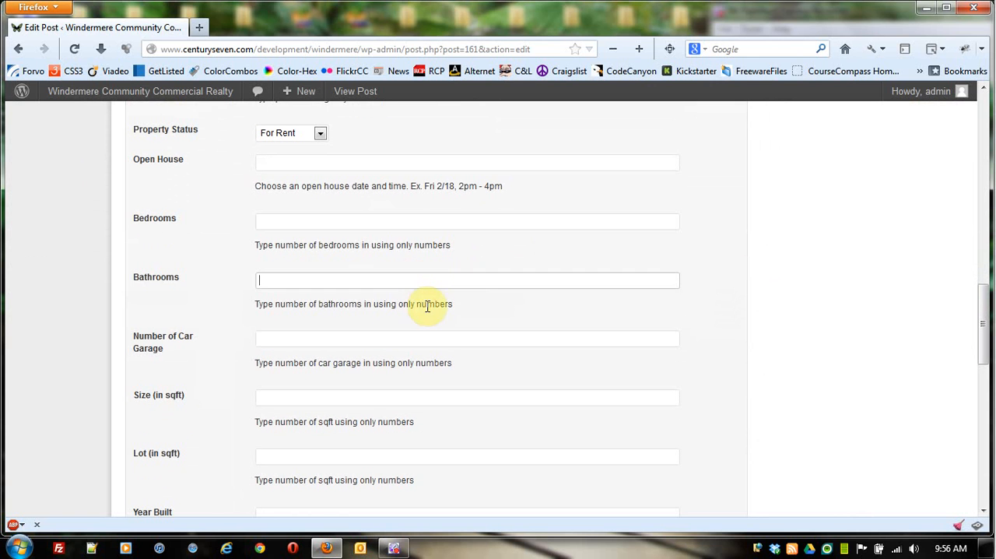
click(445, 340)
scroll(544, 325, down, 4)
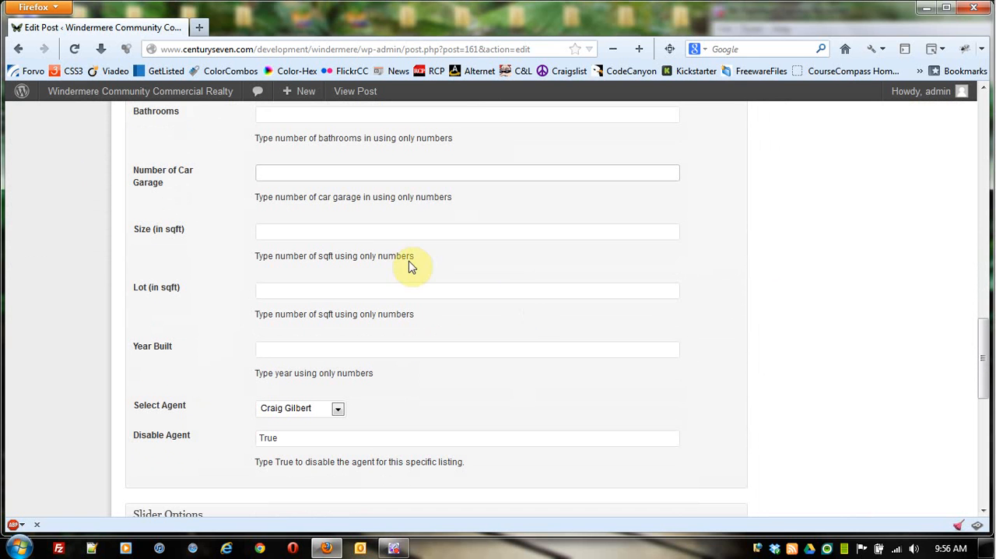
click(387, 230)
click(379, 290)
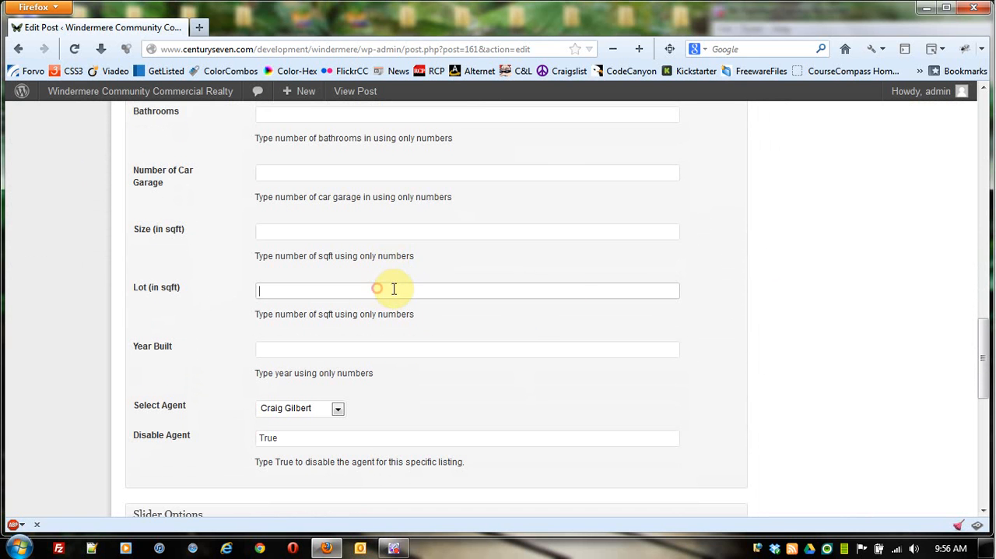
scroll(779, 309, down, 2)
click(480, 268)
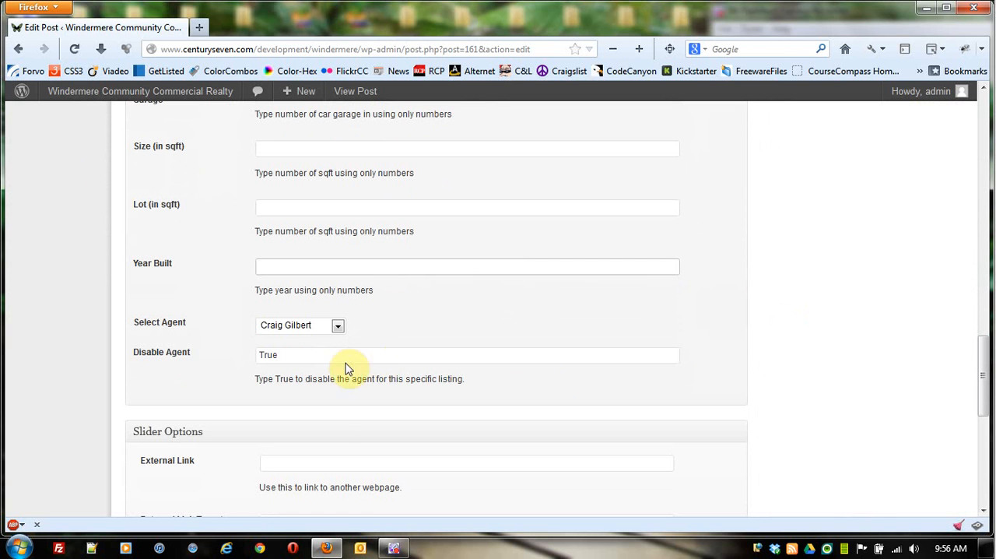
Step: Examine the Select Agent choices and the Disable Agent setting for this listing
click(338, 327)
click(338, 327)
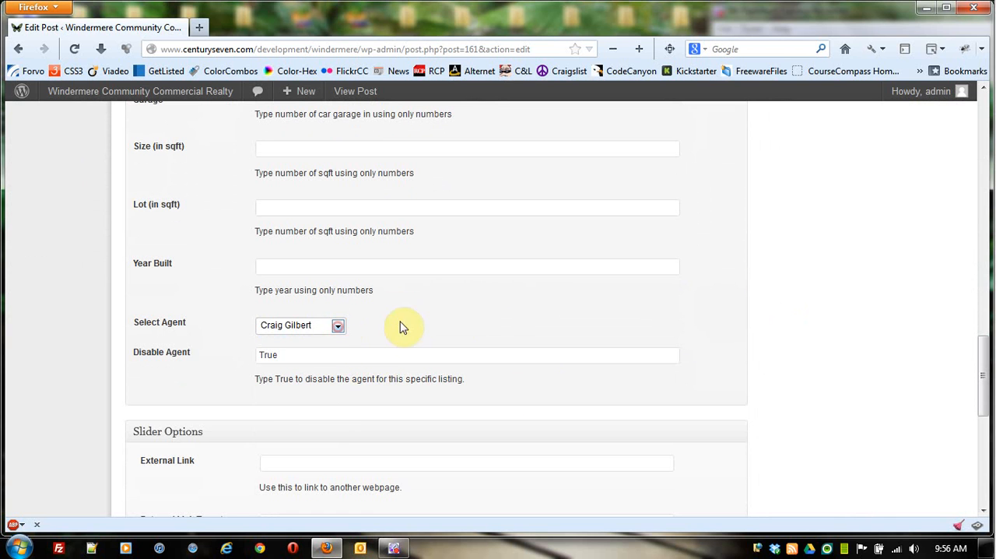
click(334, 355)
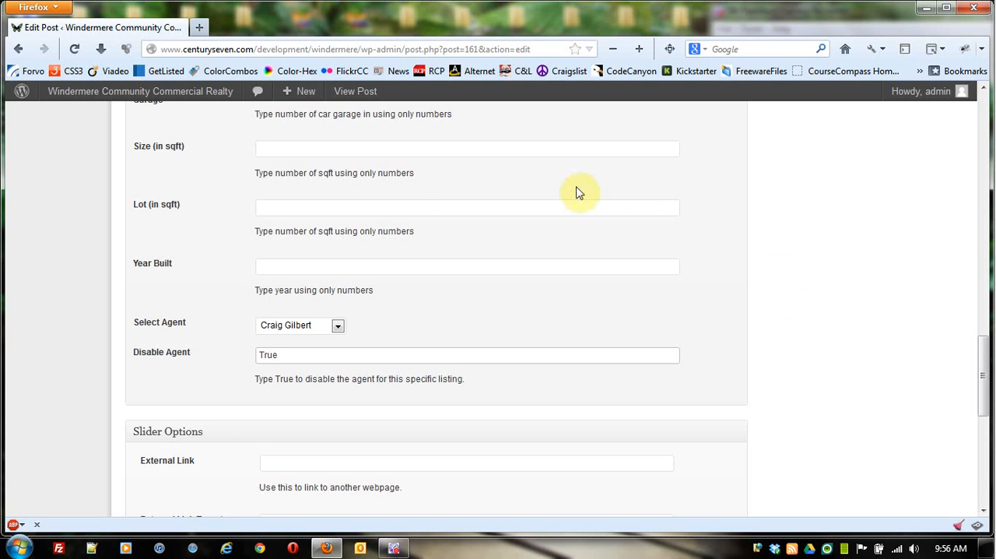
click(273, 355)
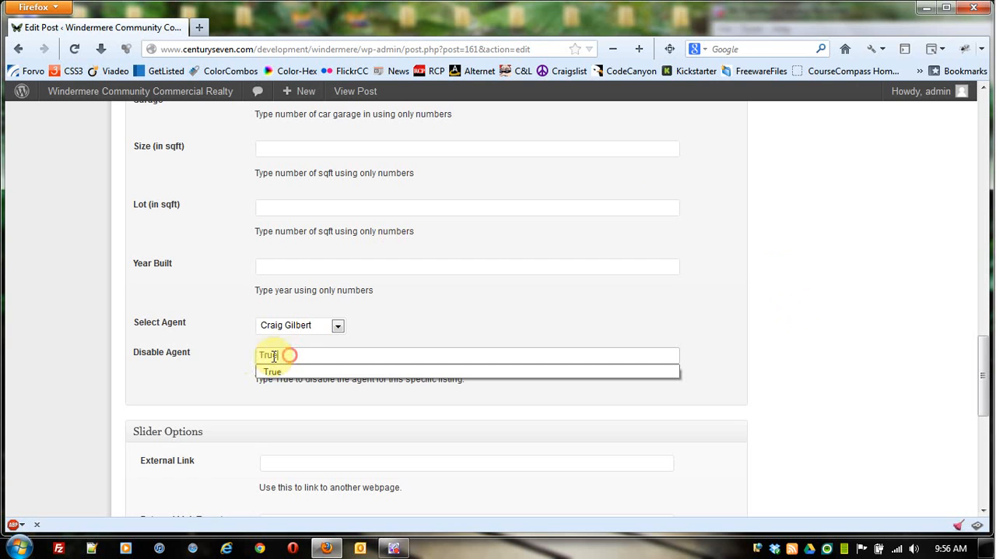
click(184, 400)
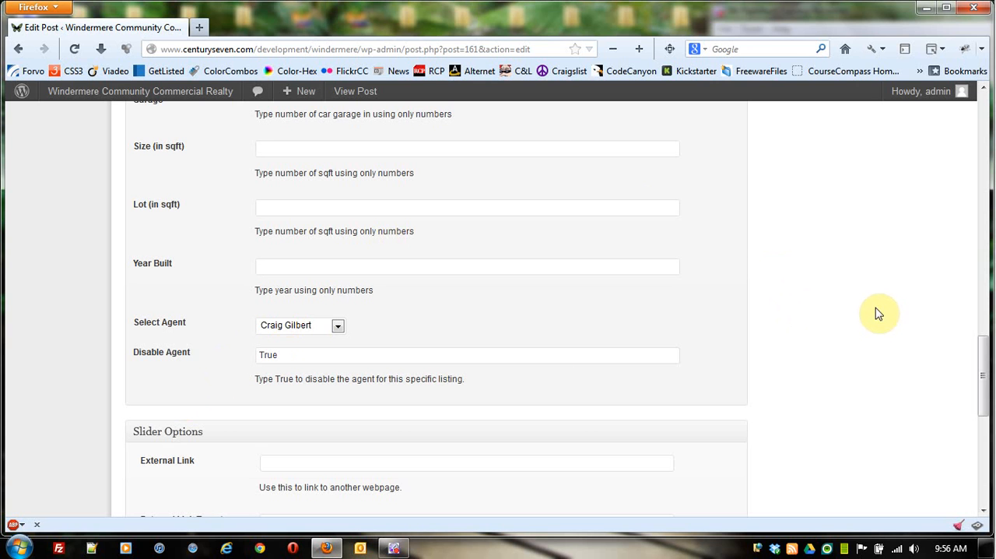
Step: Examine the Slider Options together with the listing's featured property type and its featured image
scroll(875, 311, down, 5)
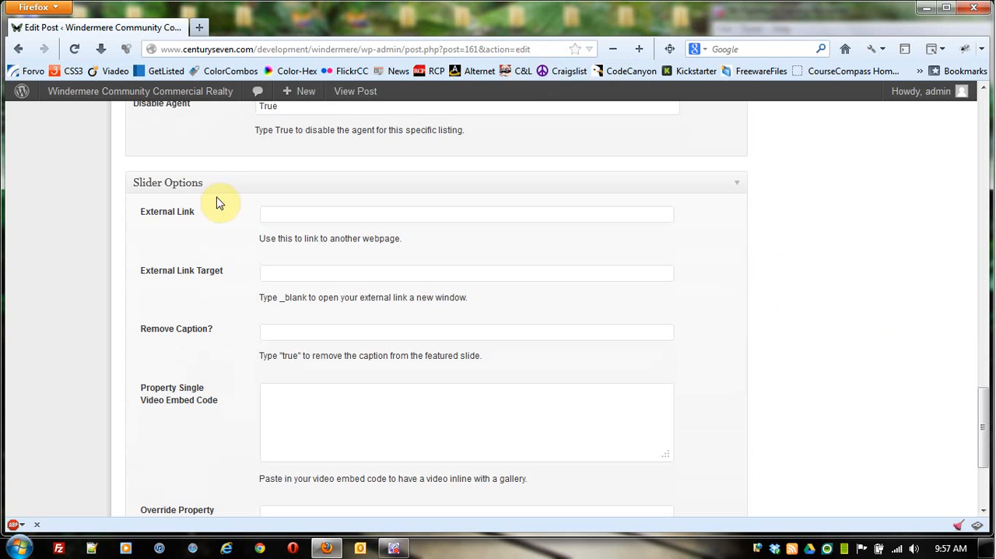
scroll(741, 241, down, 3)
scroll(823, 241, up, 10)
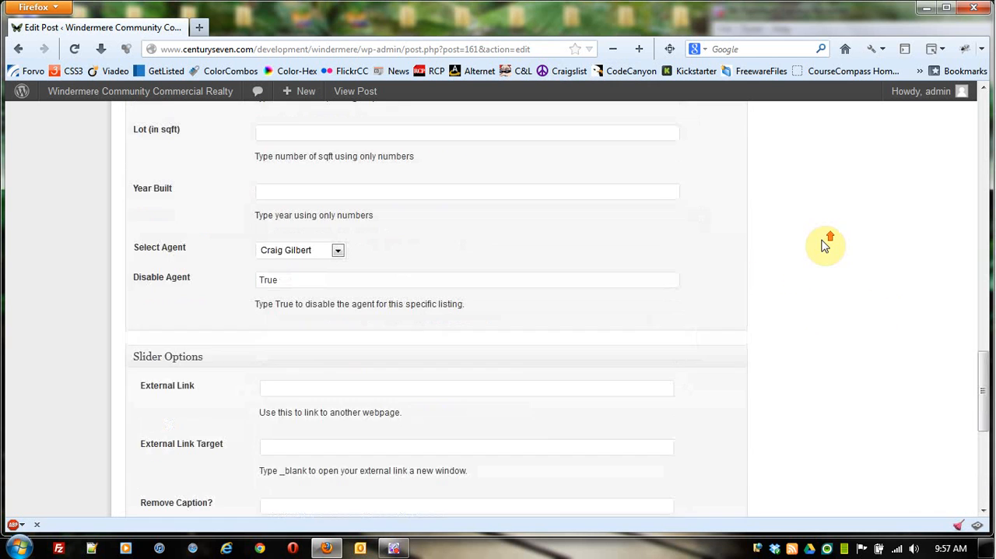
scroll(856, 246, up, 10)
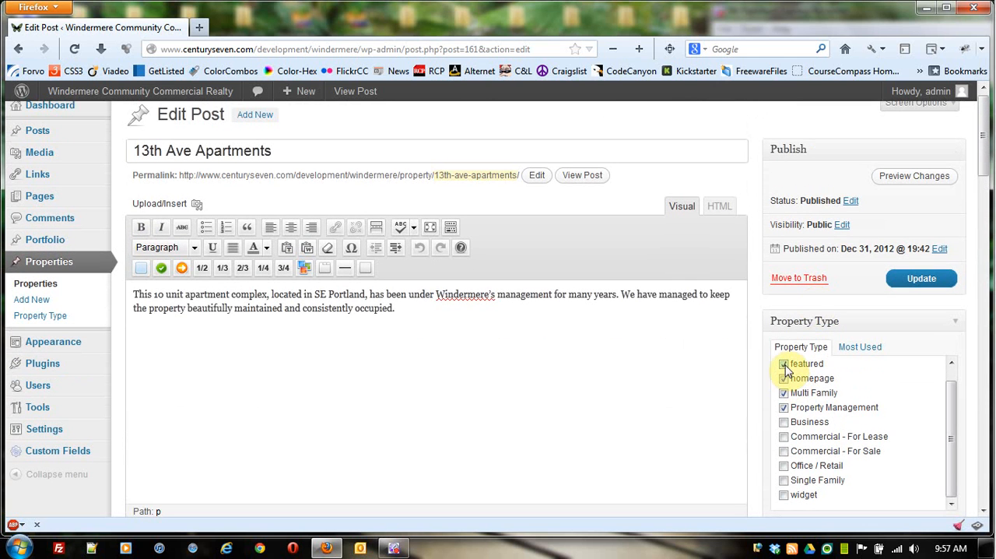
scroll(584, 362, down, 15)
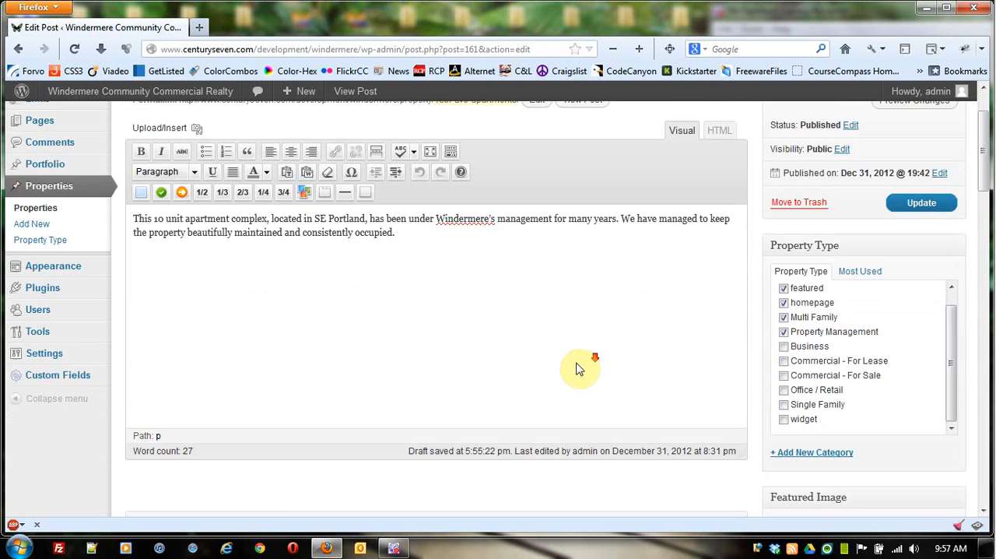
scroll(778, 363, down, 3)
scroll(816, 360, up, 10)
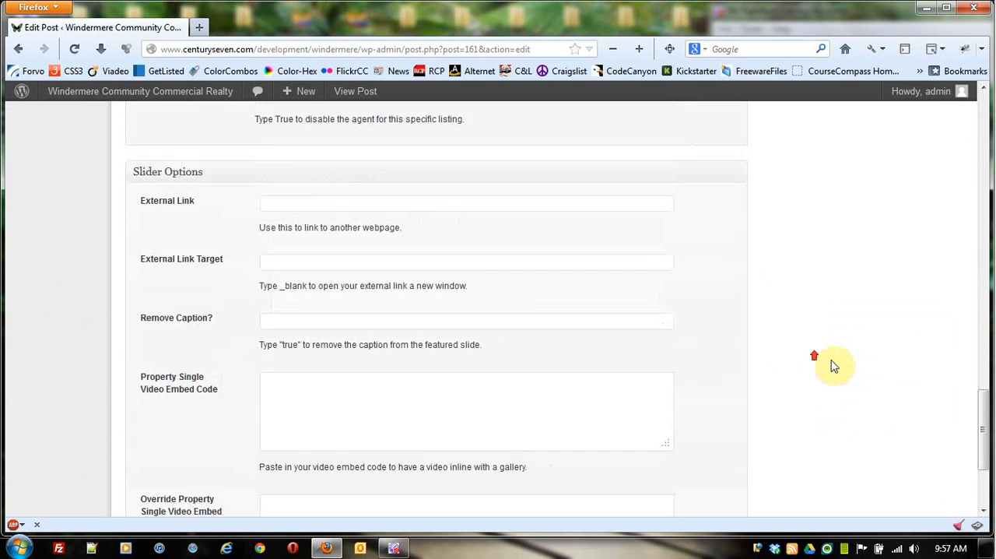
scroll(903, 311, up, 3)
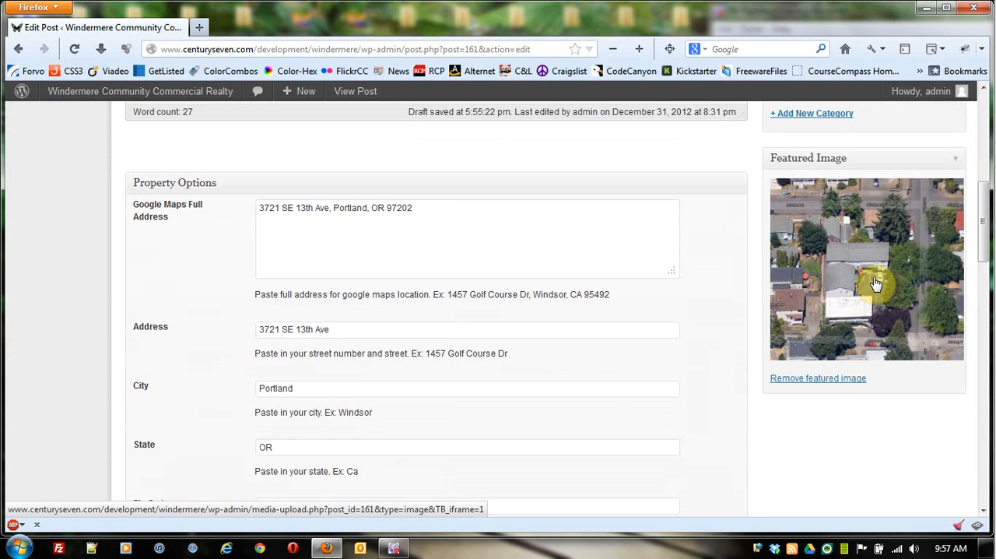
Step: Examine the Slider Options fields for external link, link target, caption removal and the two video embed codes
scroll(880, 303, down, 10)
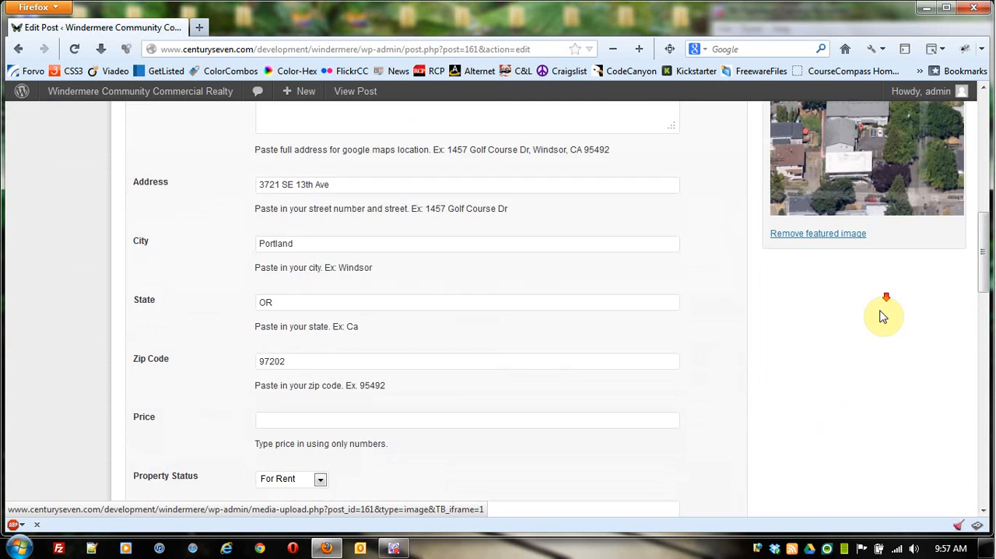
scroll(885, 317, down, 5)
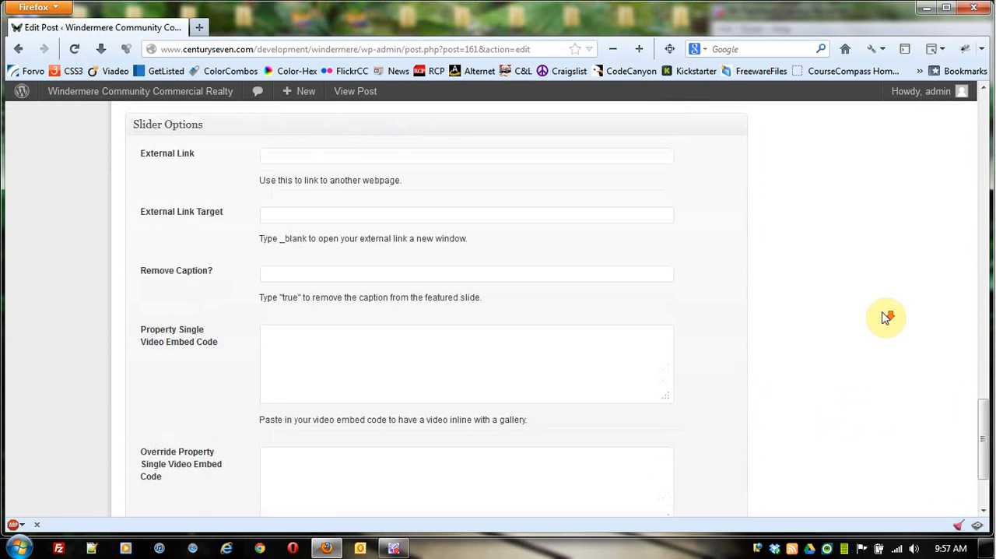
scroll(400, 249, up, 2)
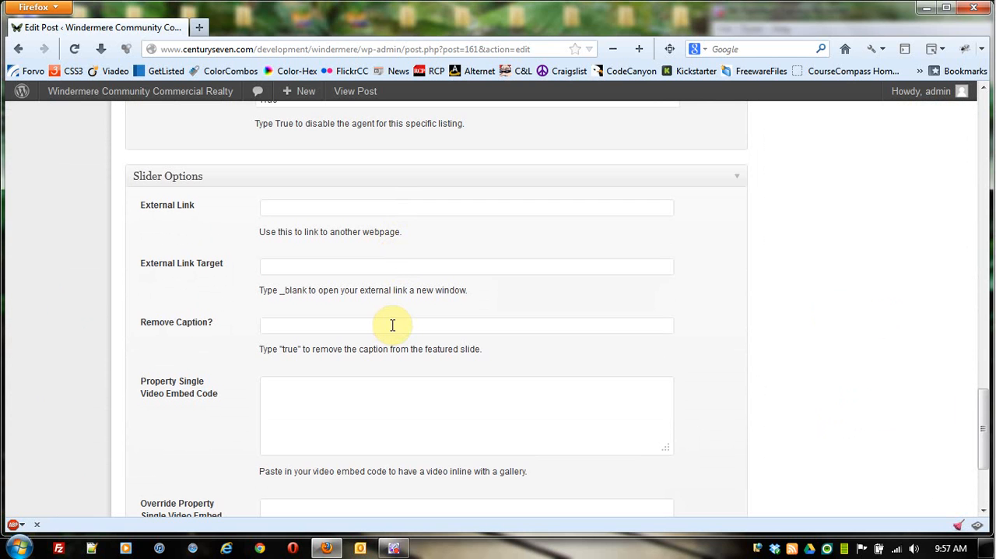
scroll(848, 299, down, 2)
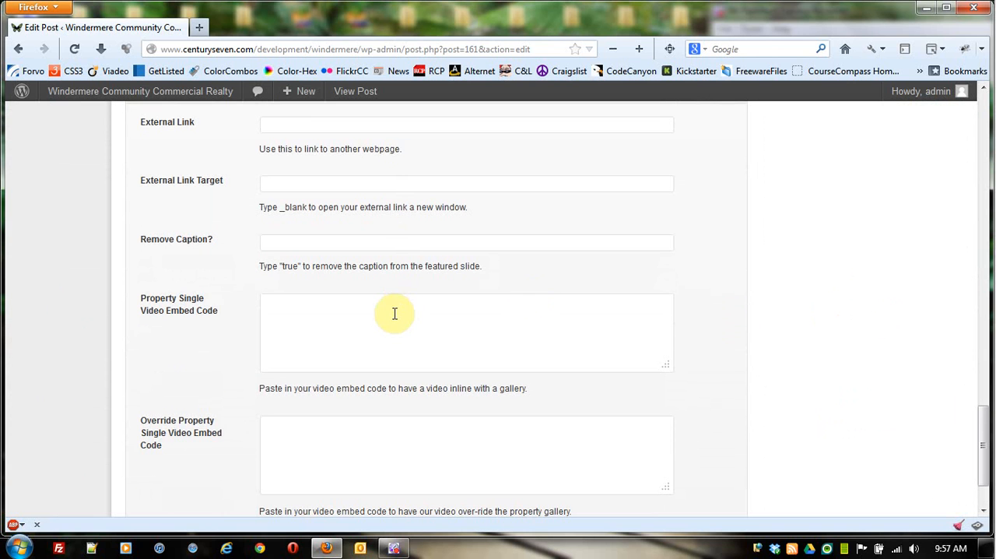
scroll(395, 312, down, 2)
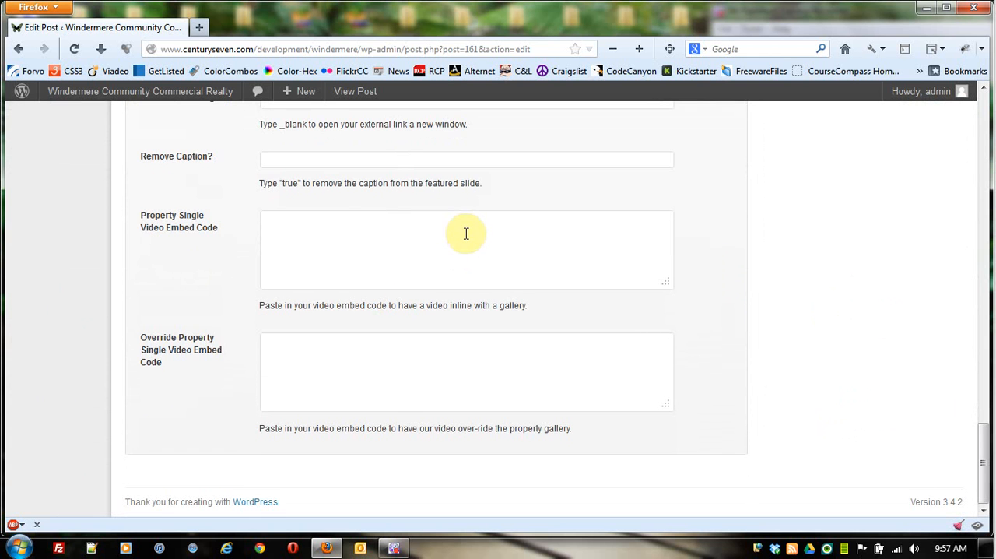
Step: Look over the complete 13th Ave Apartments form once more and update the published listing
scroll(814, 293, up, 10)
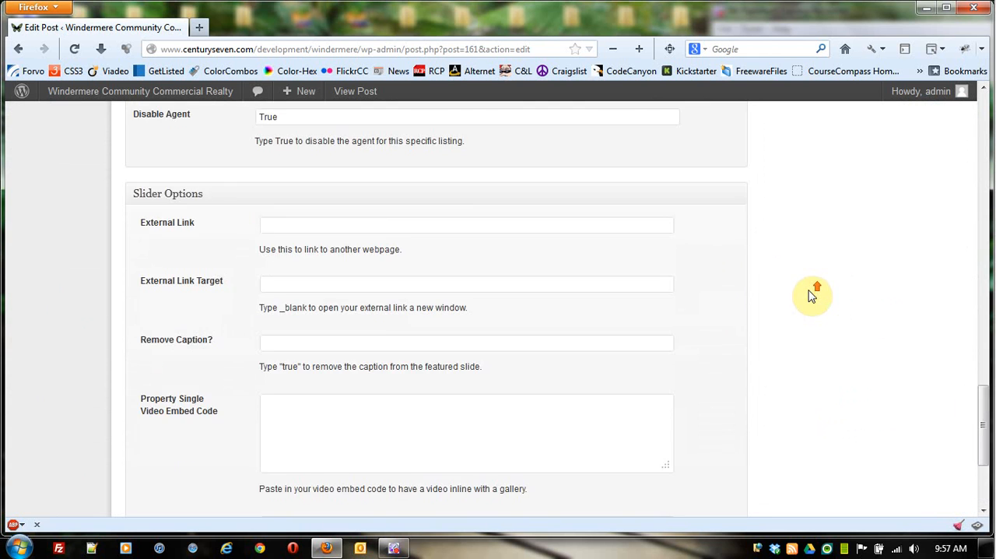
scroll(792, 309, up, 10)
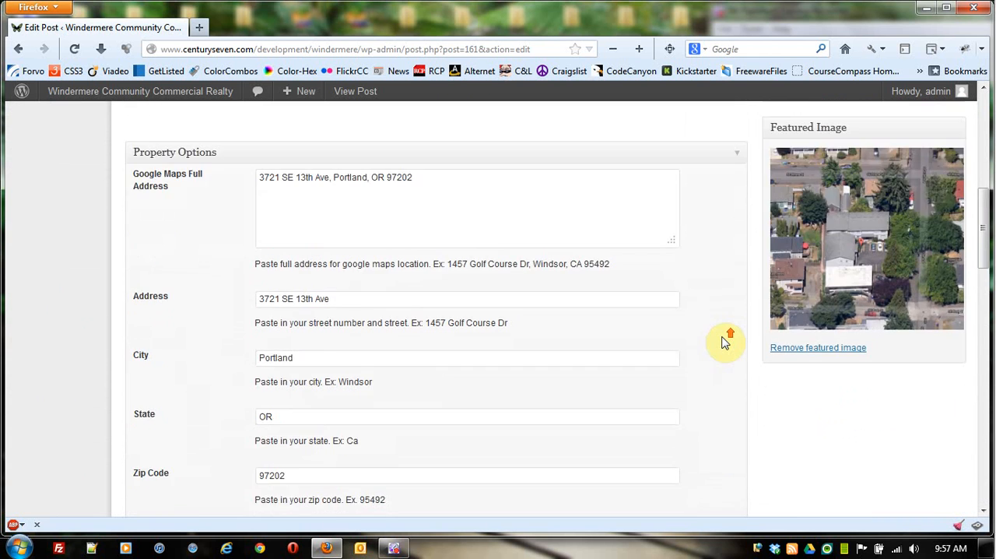
scroll(723, 343, up, 4)
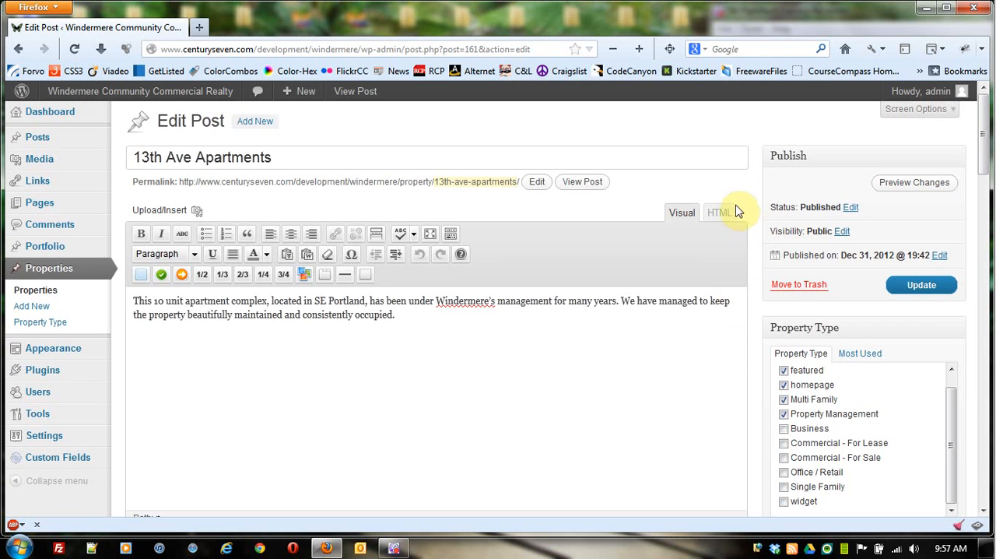
scroll(754, 202, down, 8)
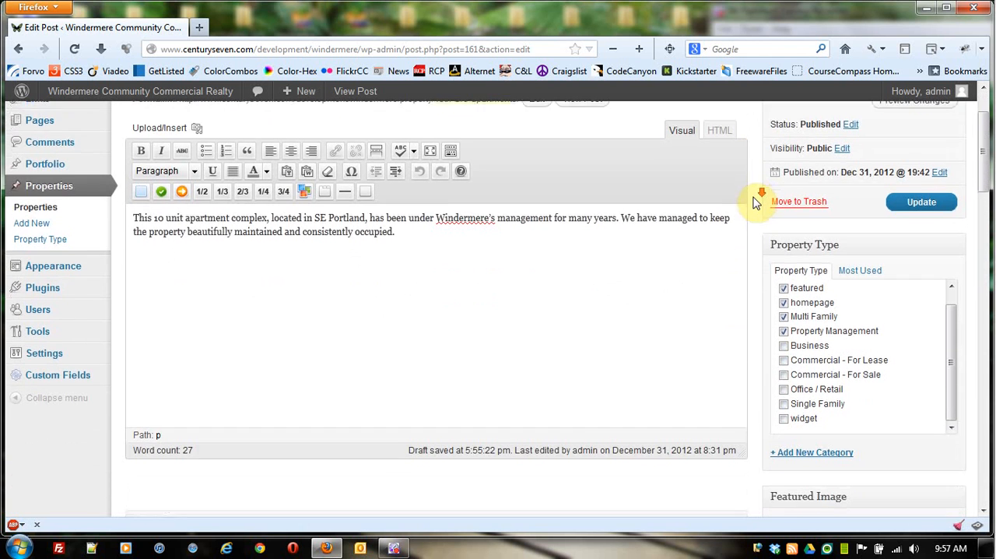
scroll(753, 205, down, 4)
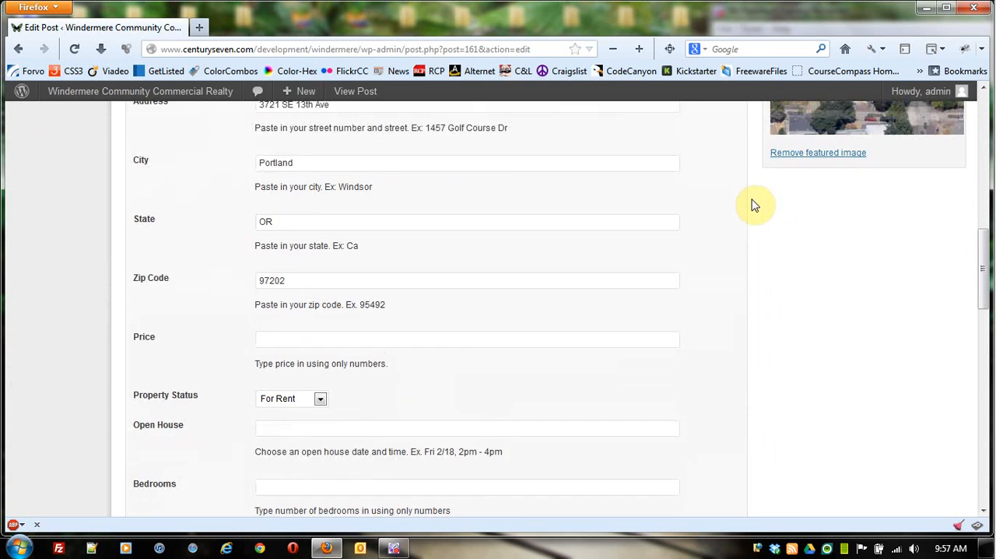
scroll(754, 205, down, 4)
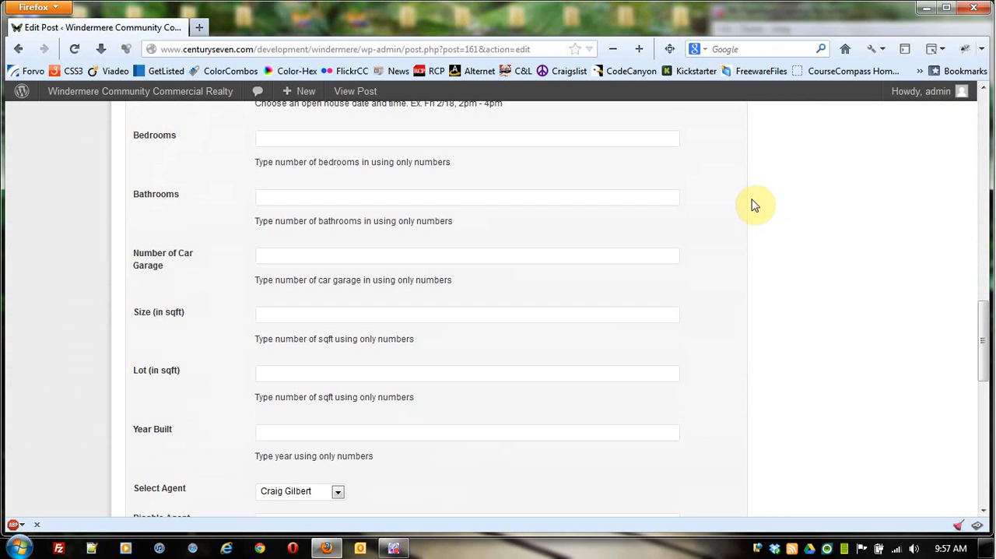
scroll(754, 205, down, 4)
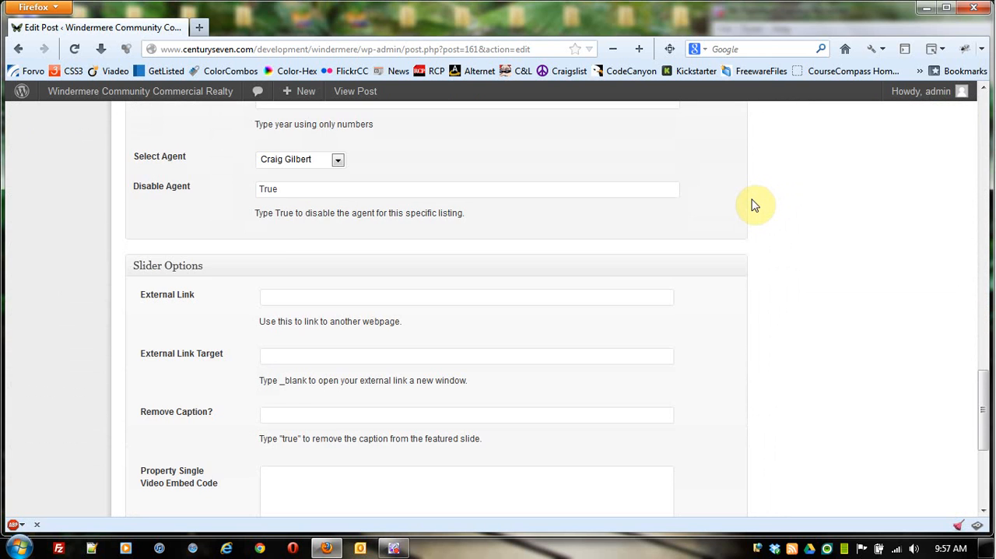
scroll(755, 205, up, 15)
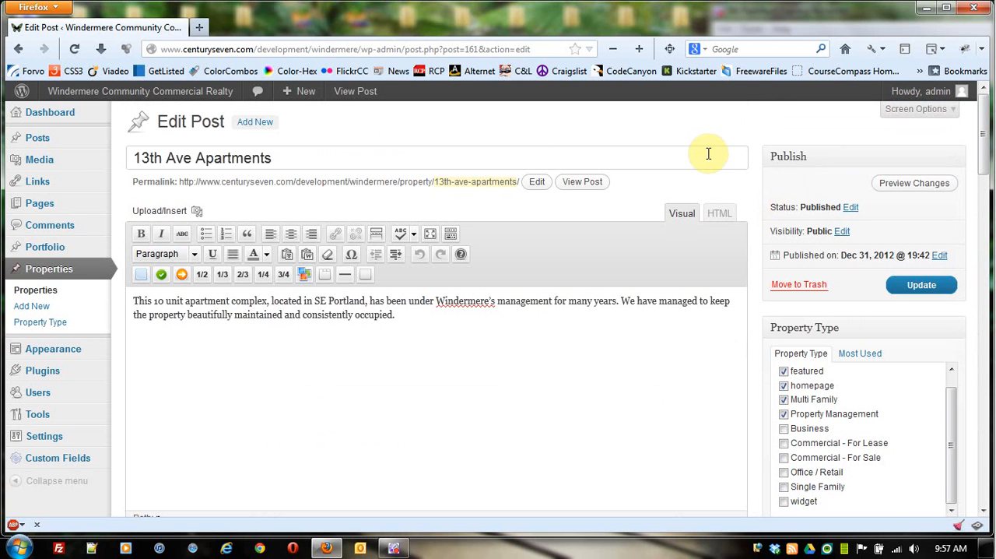
click(922, 291)
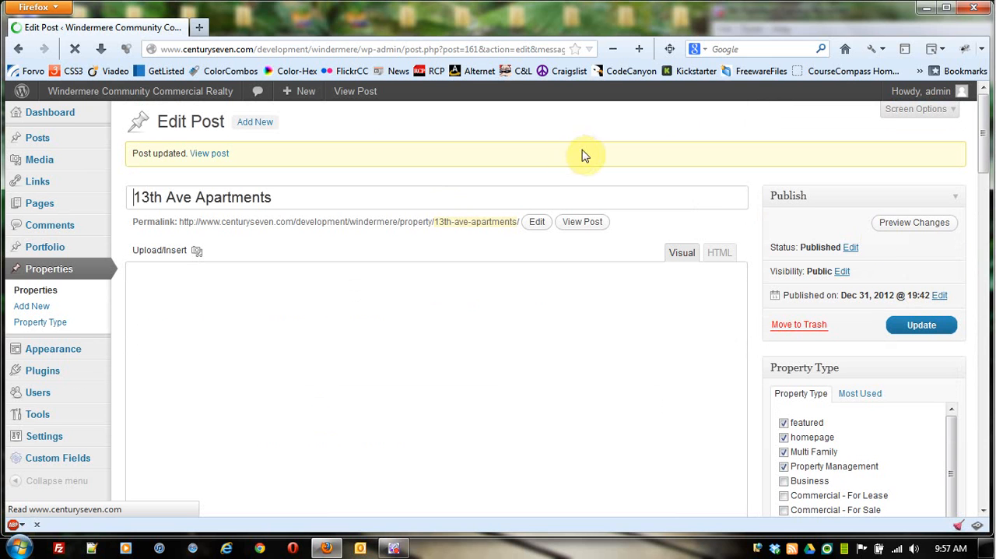
Step: Check the listing's homepage property type, then open the Windermere homepage in a new tab and view its Latest Listings section
scroll(698, 211, down, 5)
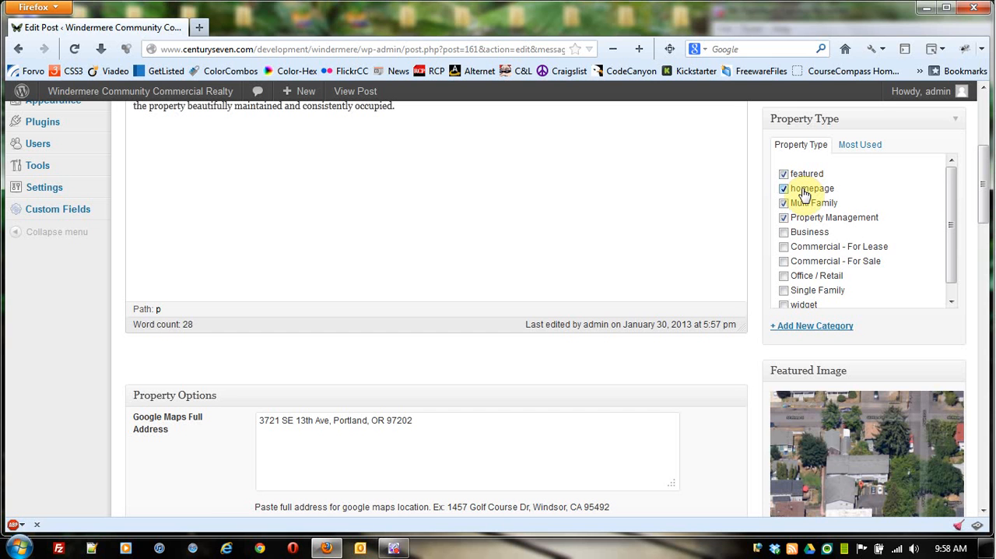
right_click(111, 93)
click(141, 104)
click(283, 27)
scroll(622, 350, down, 6)
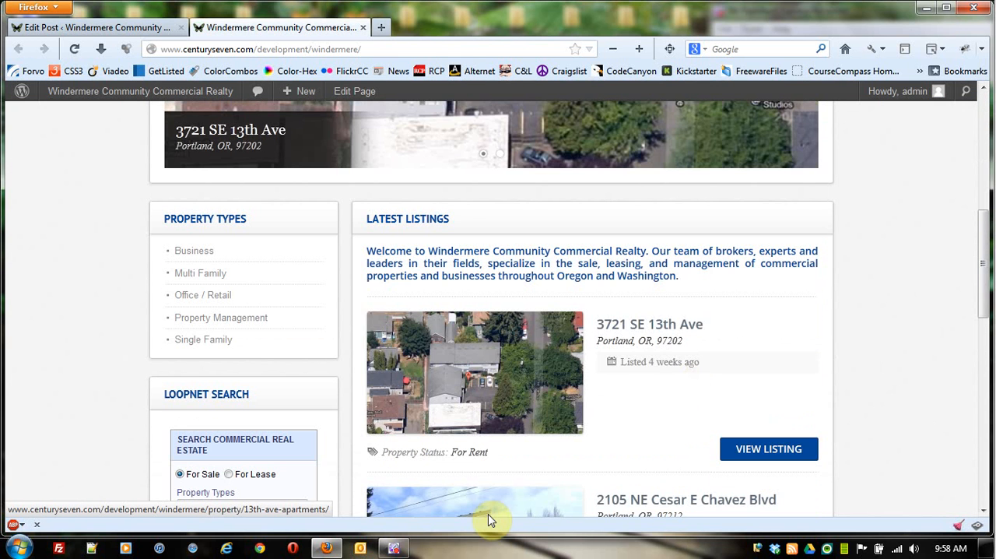
Step: Compare the listing's featured property type in the edit form with the homepage slider and advance the slider
click(107, 28)
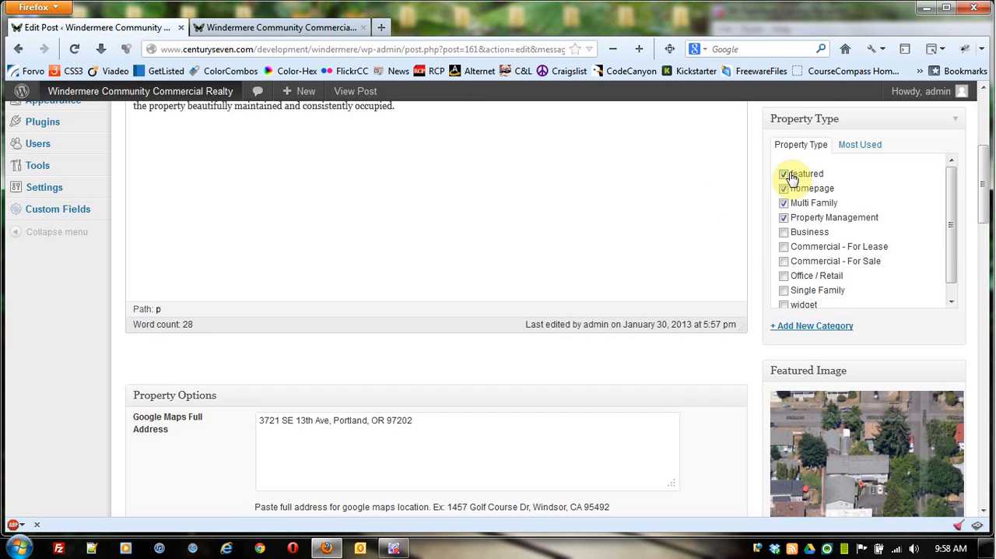
click(281, 27)
scroll(638, 377, up, 6)
scroll(637, 377, down, 2)
click(804, 355)
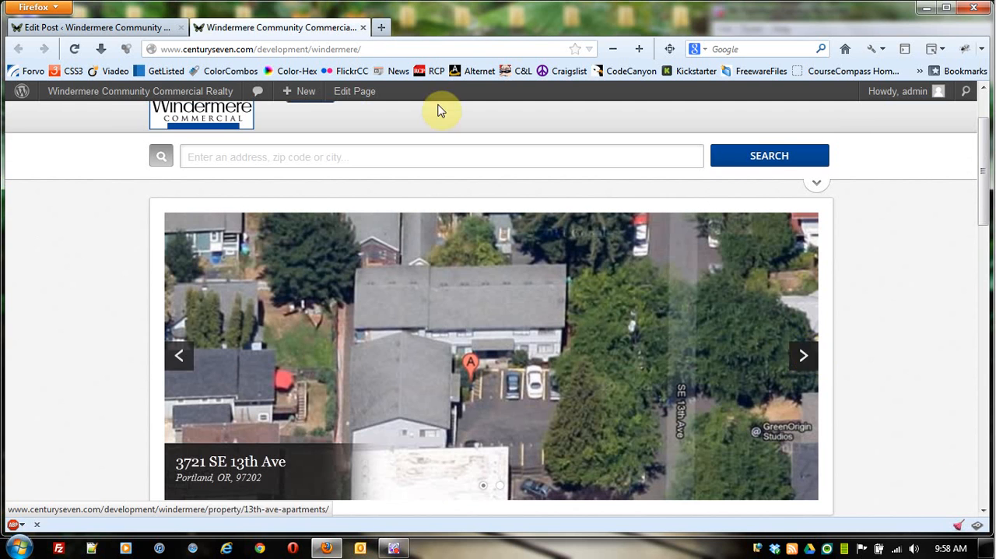
Step: Review the featured image and property type selections in the 13th Ave Apartments edit form
click(125, 28)
scroll(763, 327, down, 8)
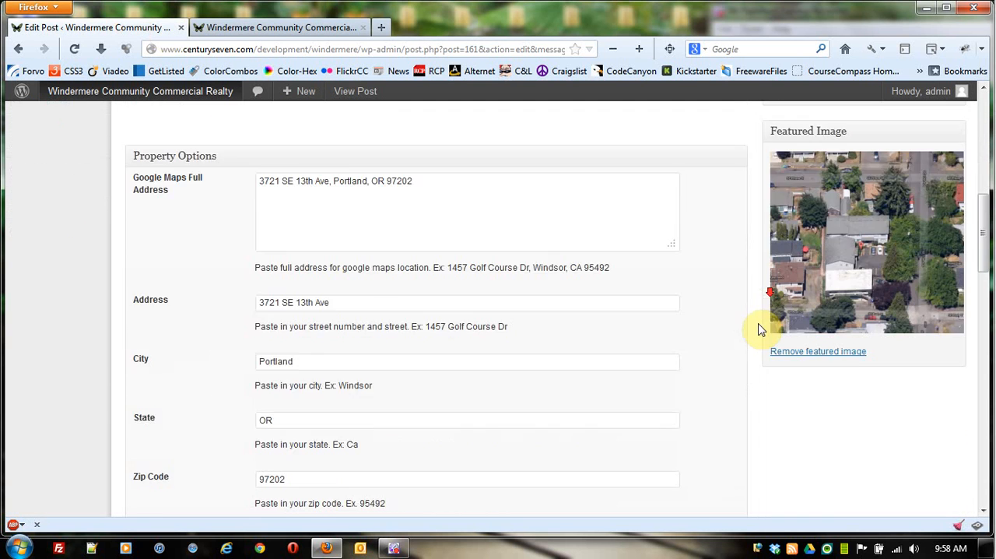
scroll(536, 267, up, 8)
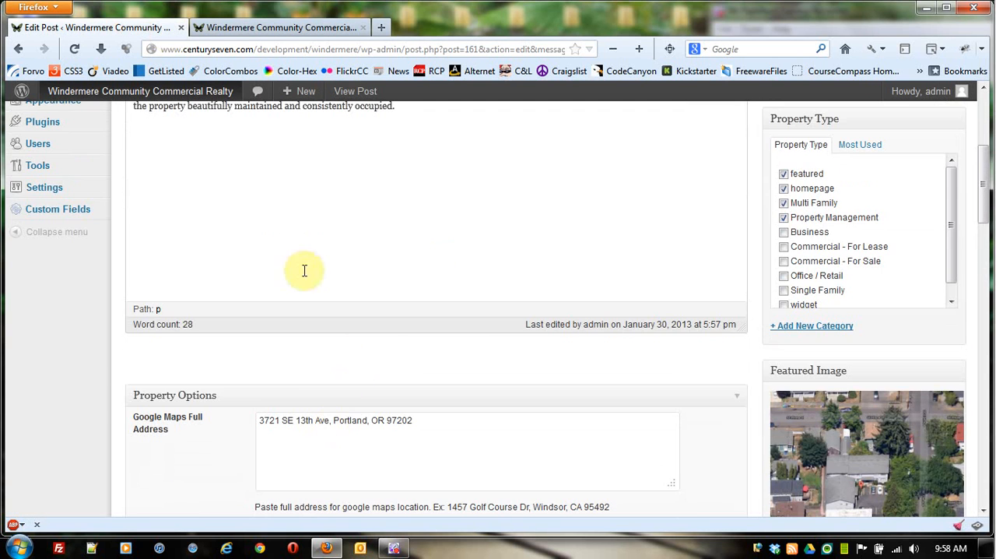
Step: Browse the homepage slider images and compare them with the listing thumbnails under Latest Listings
click(285, 28)
scroll(863, 329, down, 2)
click(806, 280)
click(805, 280)
scroll(898, 276, down, 10)
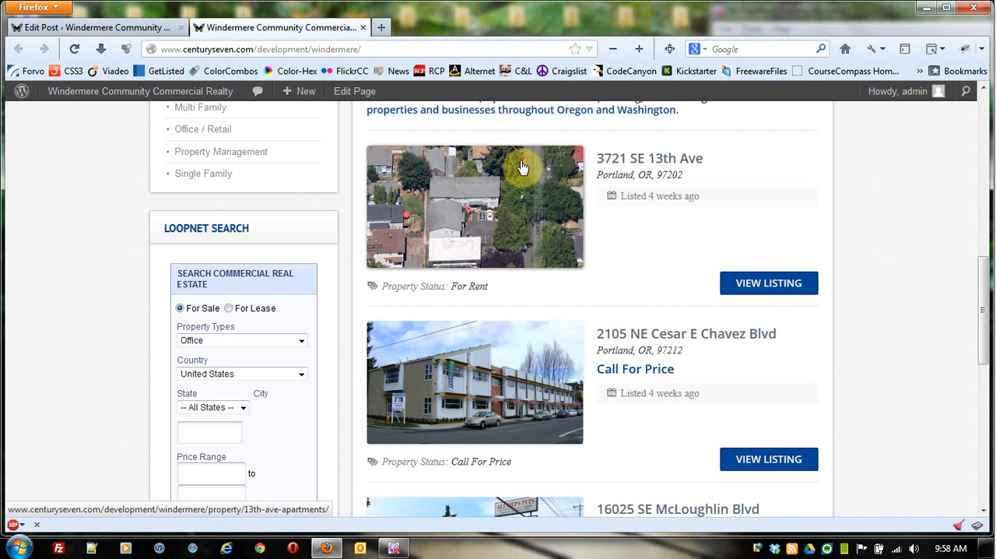
scroll(565, 258, up, 10)
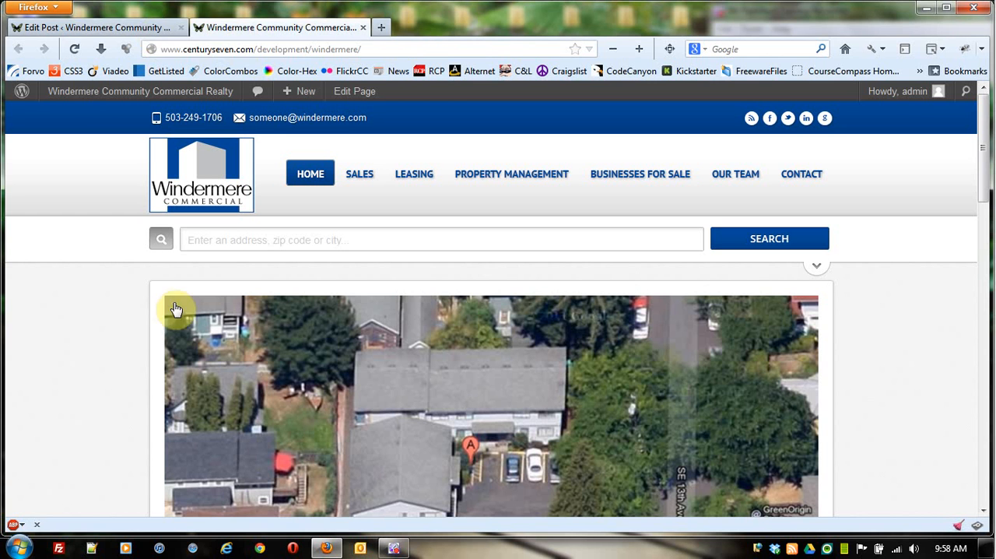
click(396, 551)
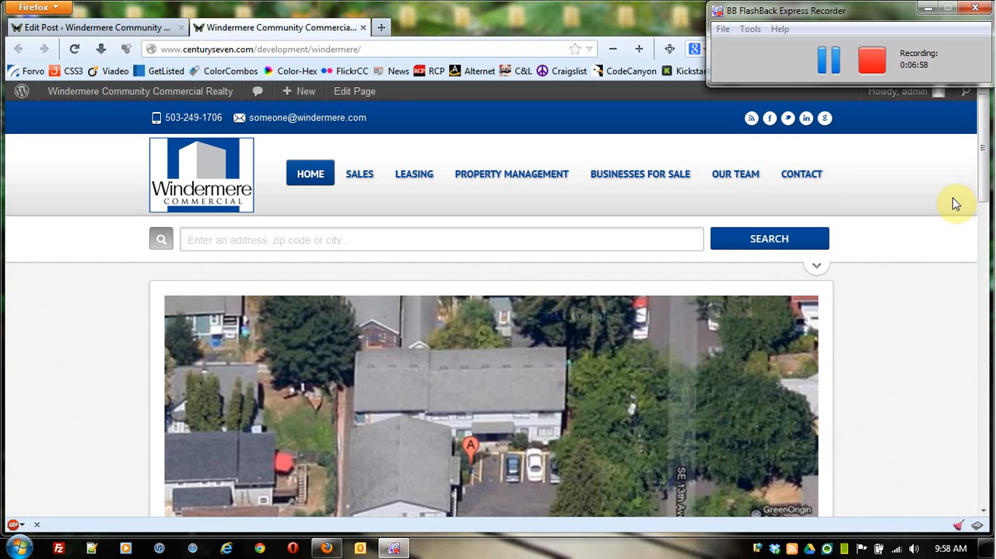